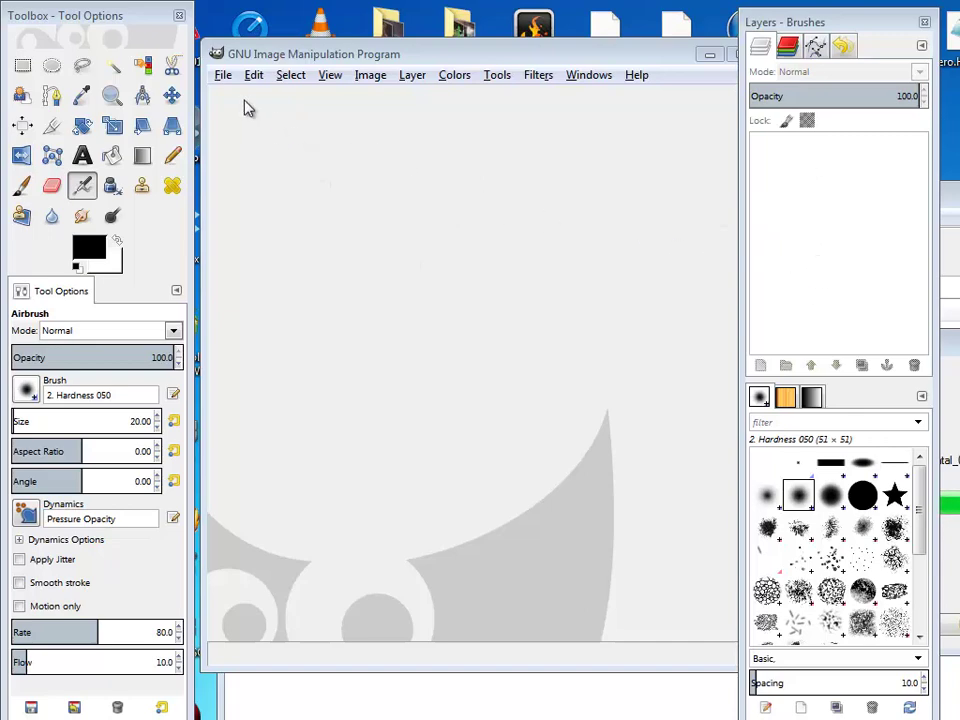
Create a new blank 640×400 image
left_click(223, 77)
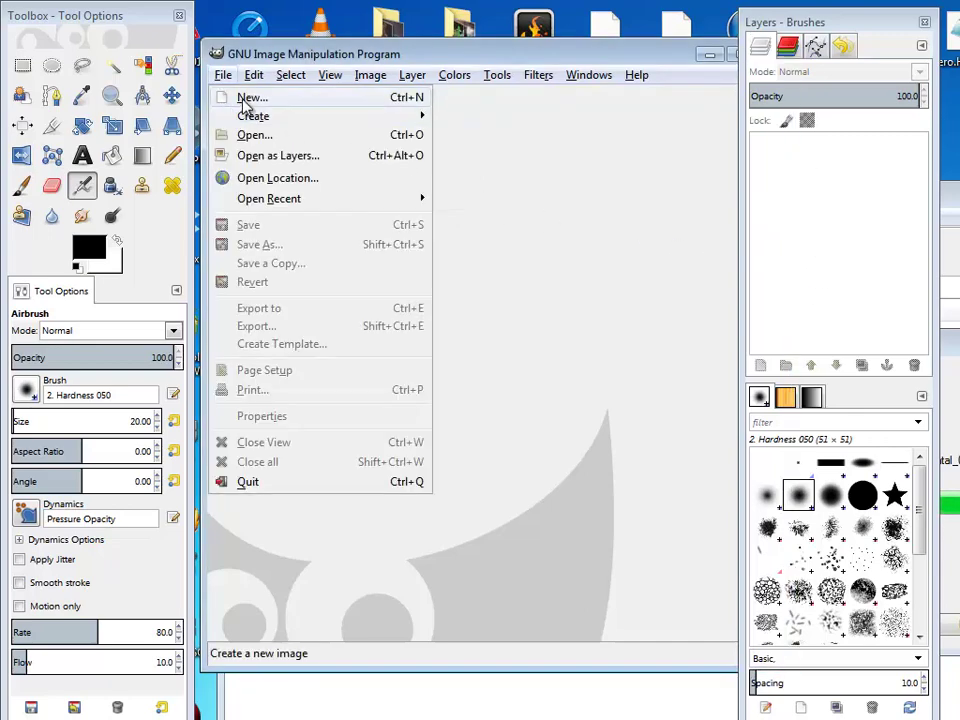
left_click(250, 98)
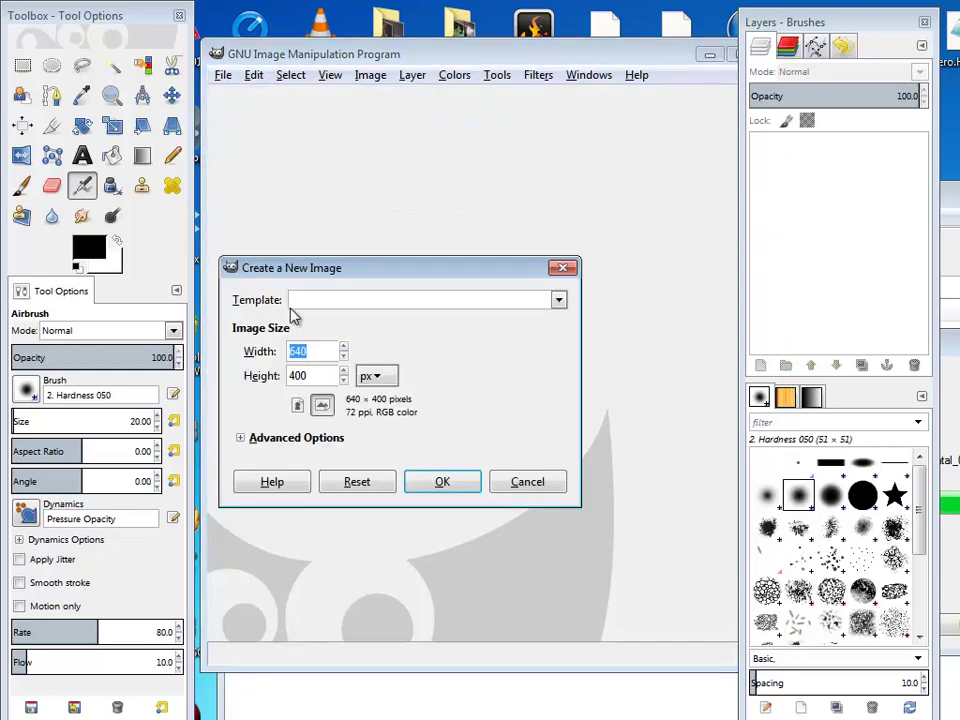
left_click(442, 481)
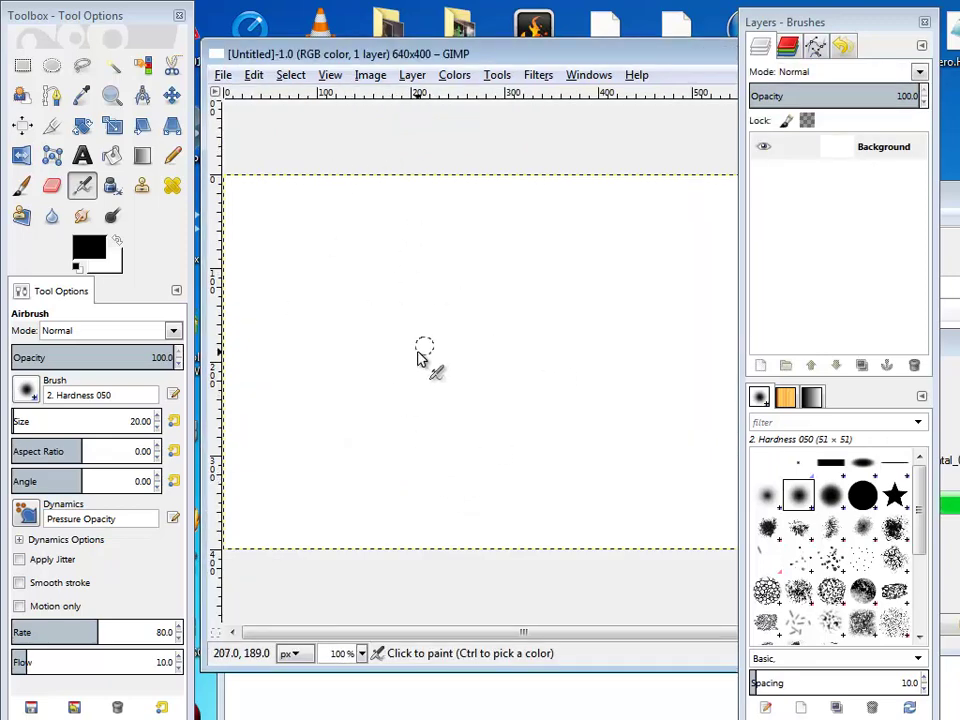
Rename the Background layer to 'frame 1 (1000ms)'
left_click(888, 156)
double_click(885, 147)
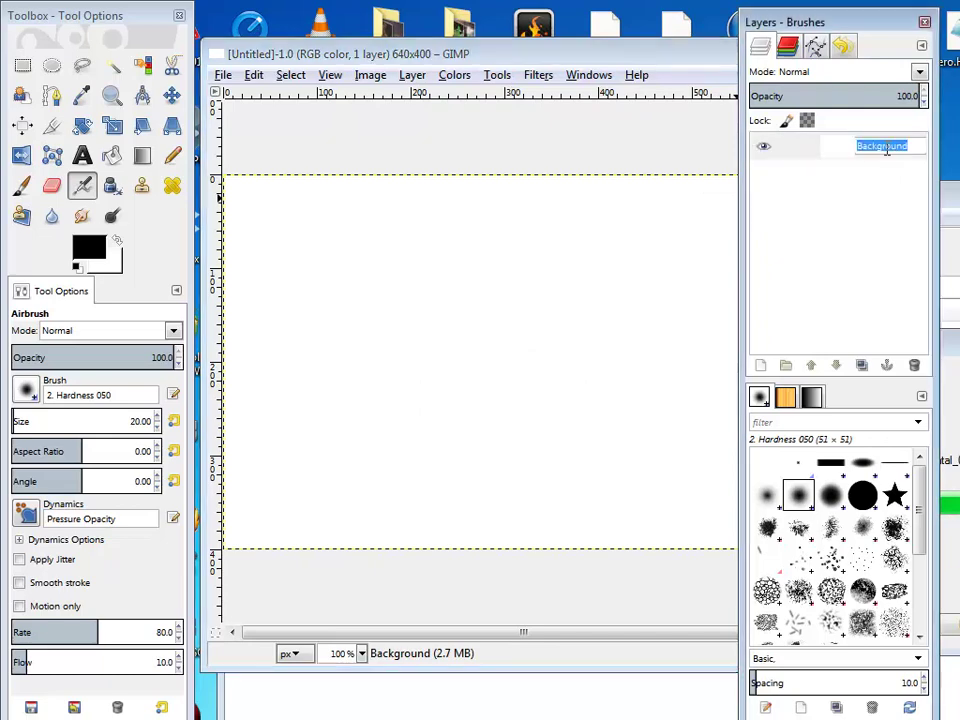
type("frame ")
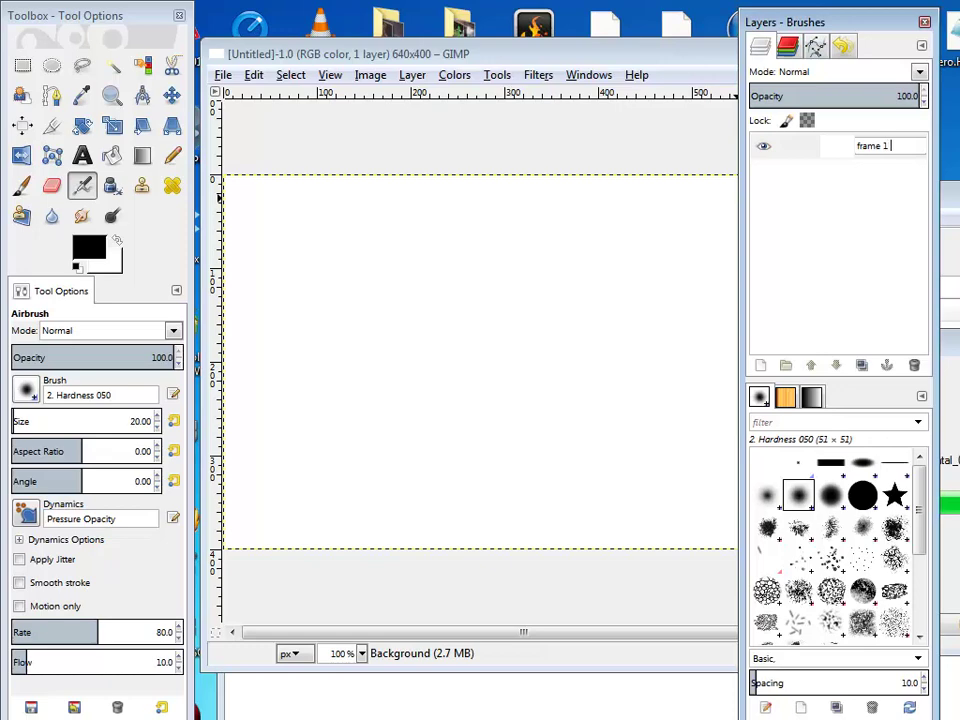
type("1 (1000ms")
type(")")
key("Return")
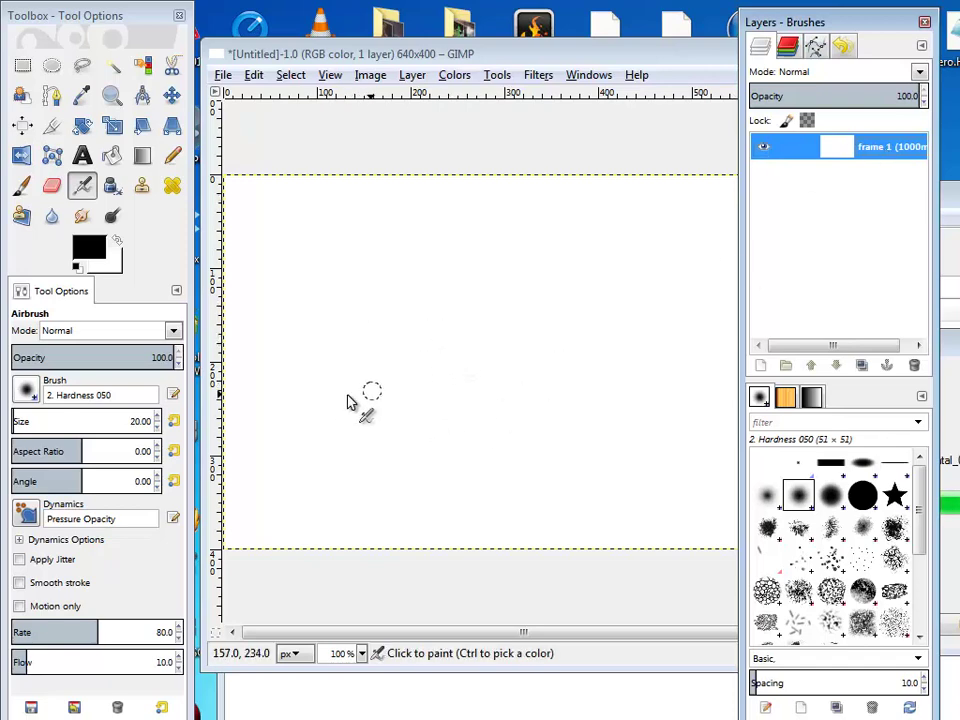
Draw a large black letter A with the Pencil on the 'frame 1 (1000ms)' layer
left_click(172, 155)
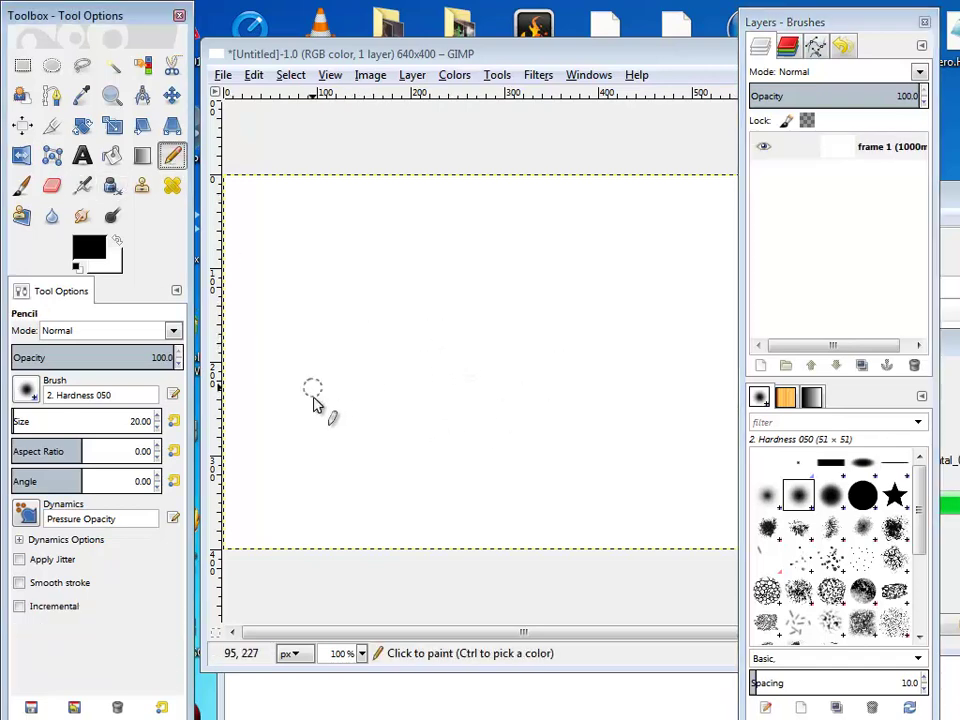
mouse_move(317, 430)
left_mouse_down()
mouse_move(371, 294)
mouse_move(557, 383)
mouse_move(572, 428)
left_mouse_up()
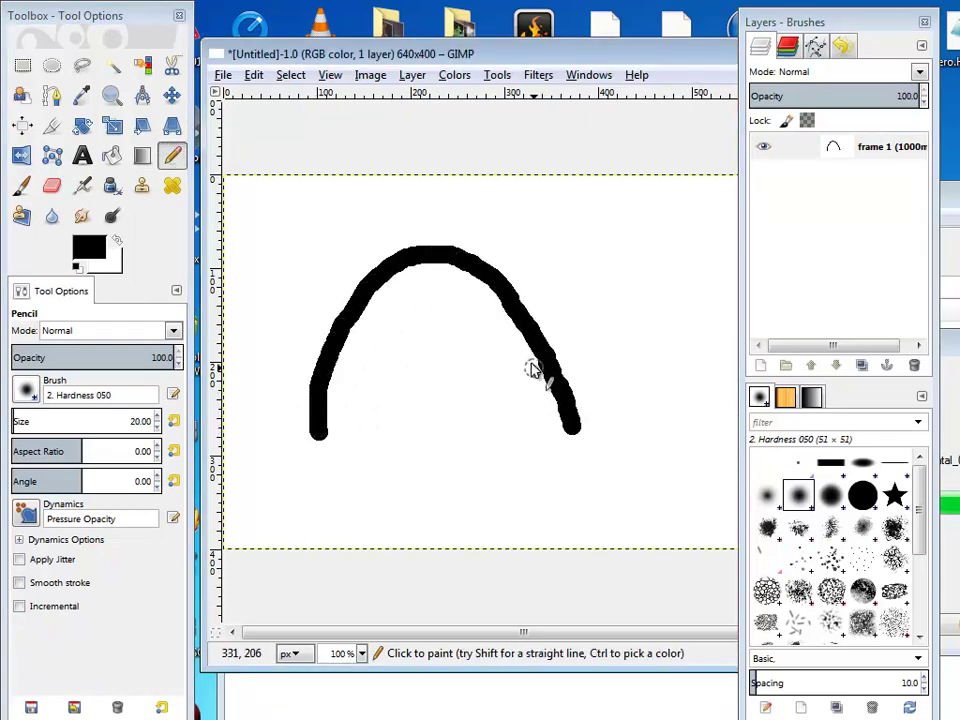
left_click_drag(524, 343, 350, 349)
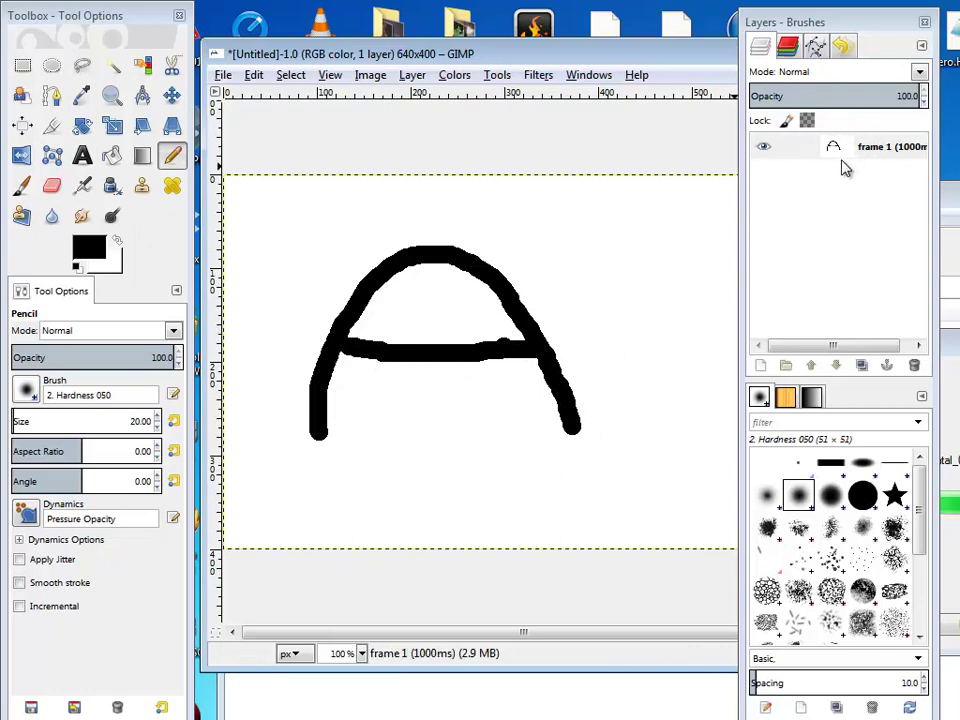
left_click(871, 151)
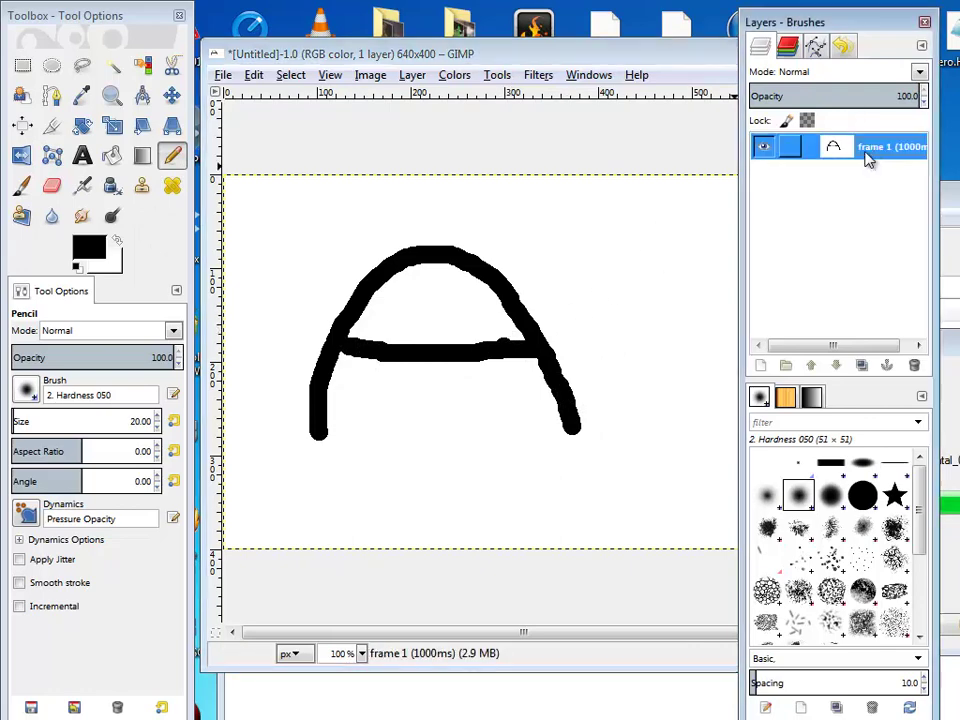
Add a background-colour-filled white layer named 'frame 2 (1000ms)' above frame 1
left_click(762, 368)
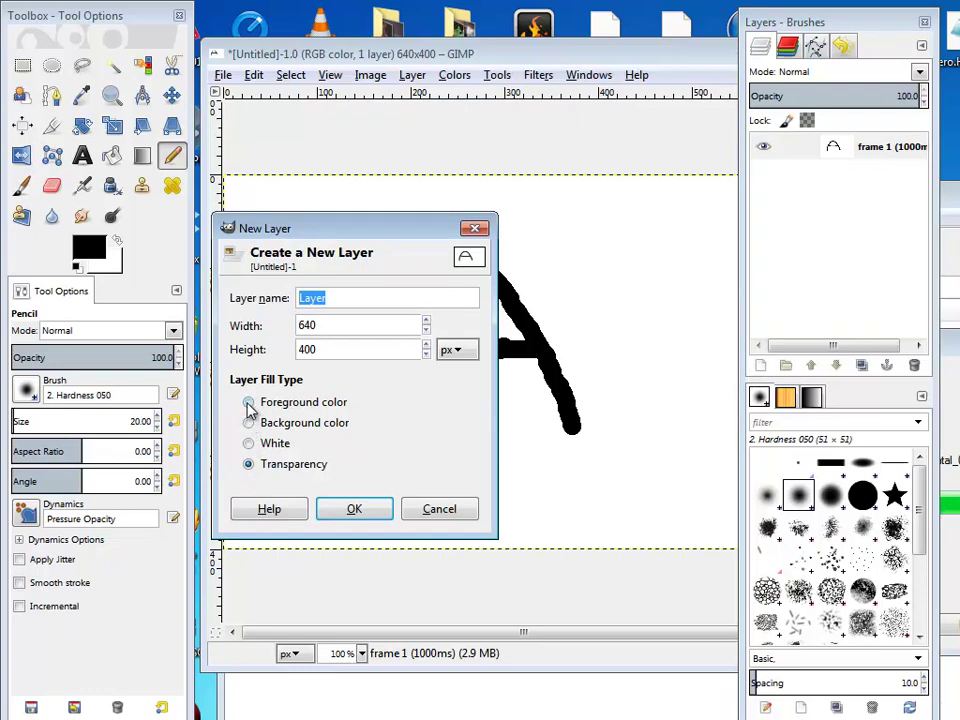
left_click(248, 423)
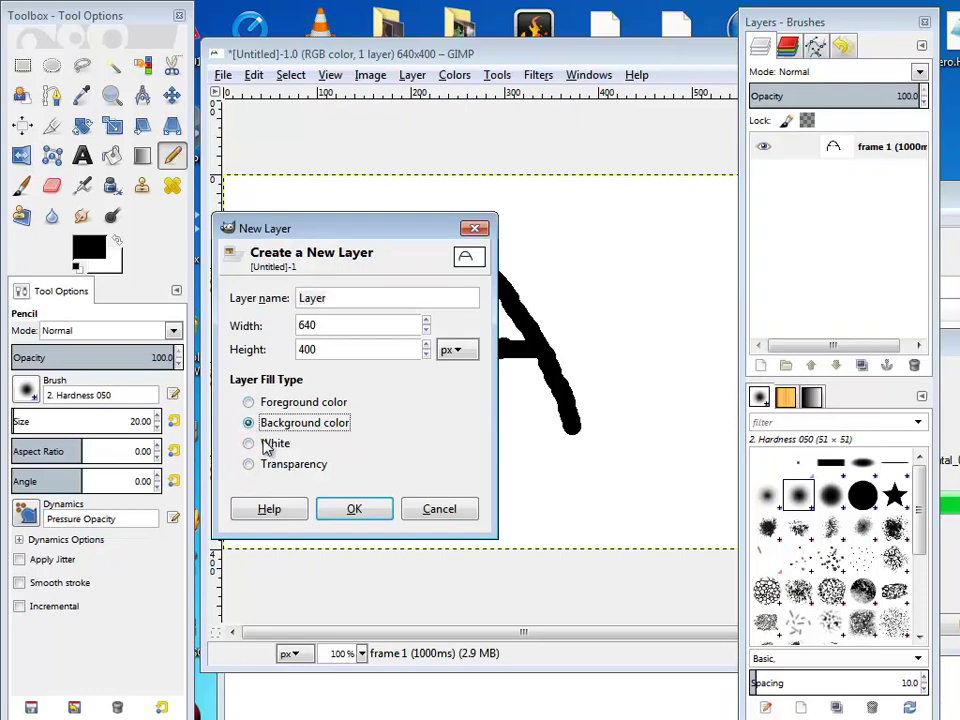
left_click(356, 511)
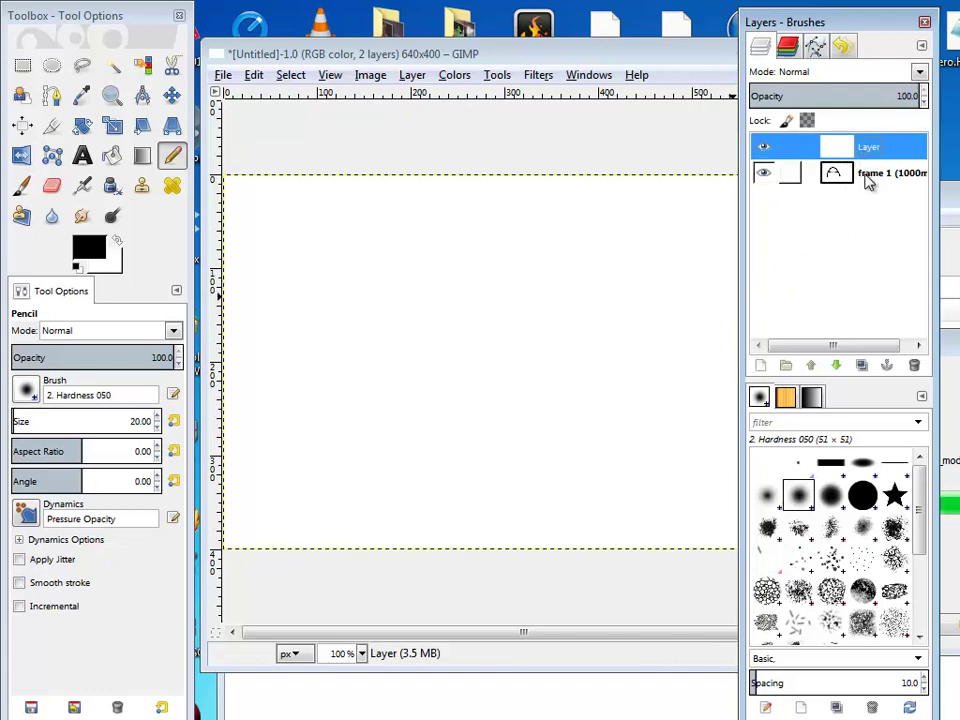
double_click(866, 176)
type("fram")
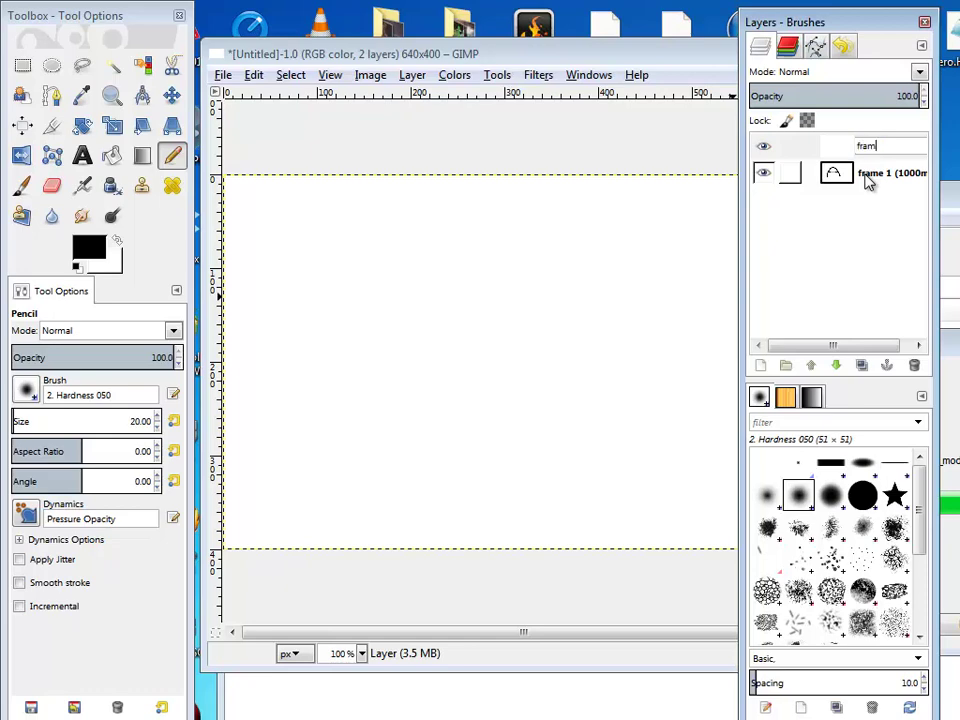
type("e 2 (1")
type("000ms")
key("Return")
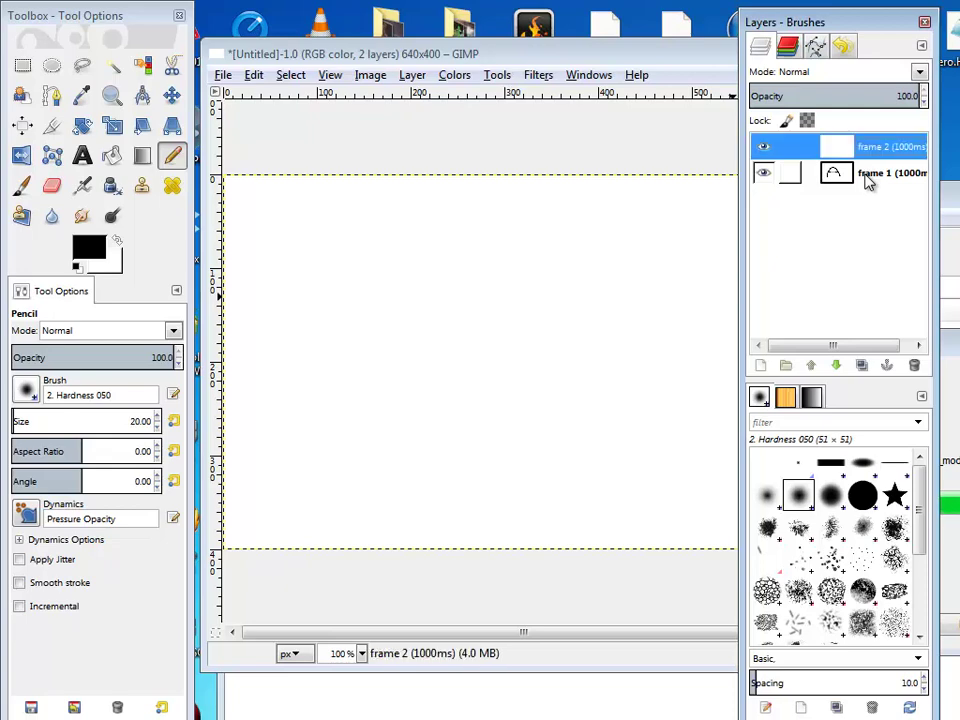
Draw a large black letter B with the Pencil on the frame 2 layer
left_click_drag(400, 270, 422, 445)
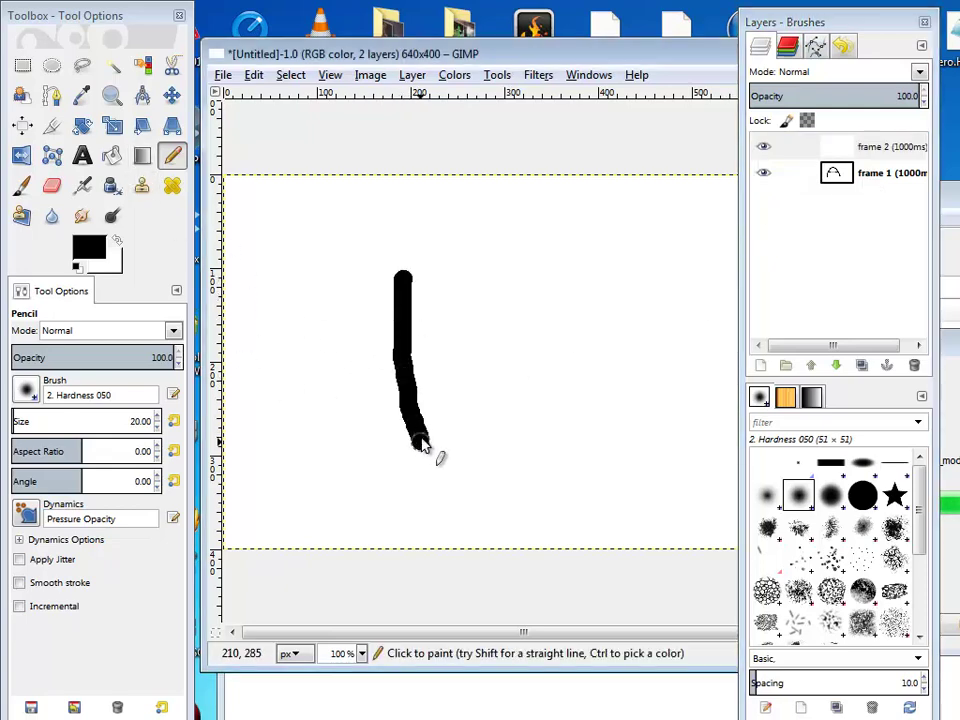
mouse_move(396, 272)
left_mouse_down()
mouse_move(439, 343)
mouse_move(578, 390)
mouse_move(394, 450)
left_mouse_up()
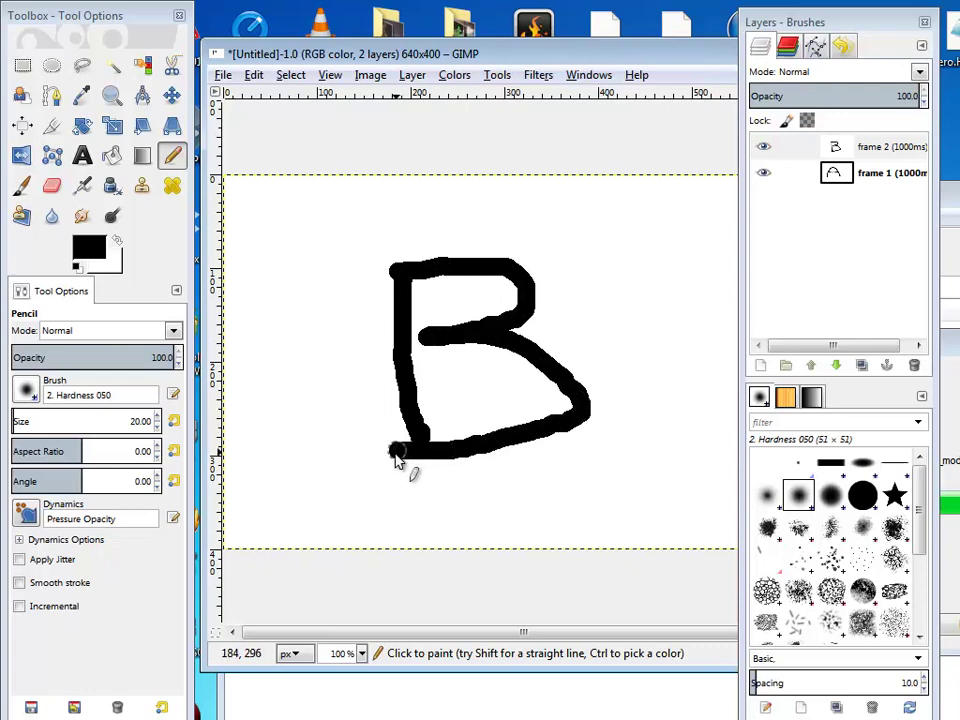
left_click(880, 146)
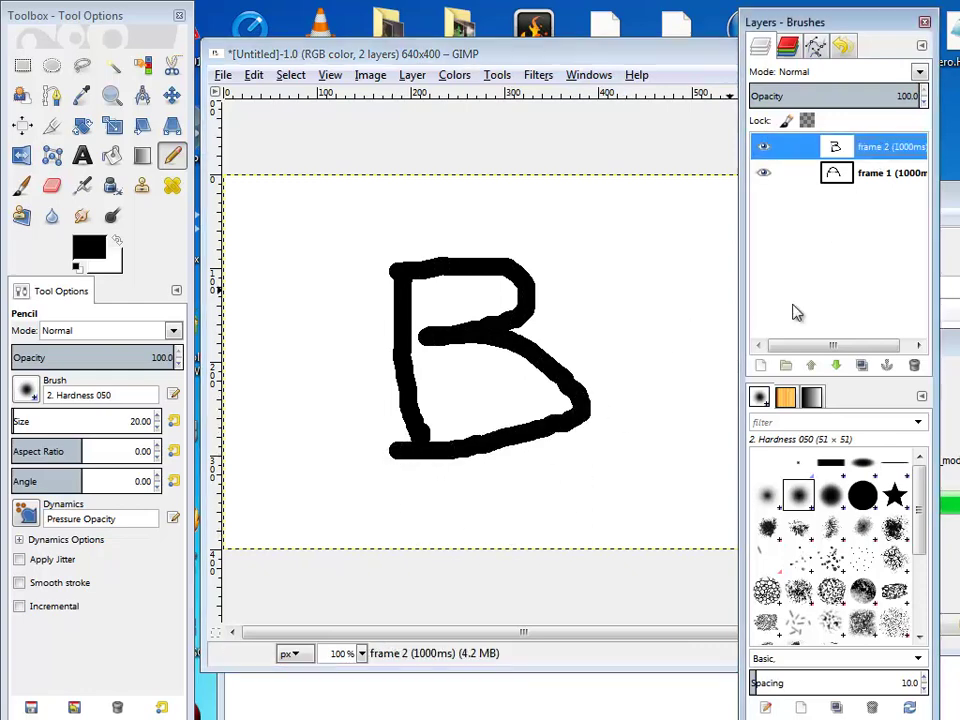
Add a new white layer on top and draw a large letter C on it
left_click(762, 365)
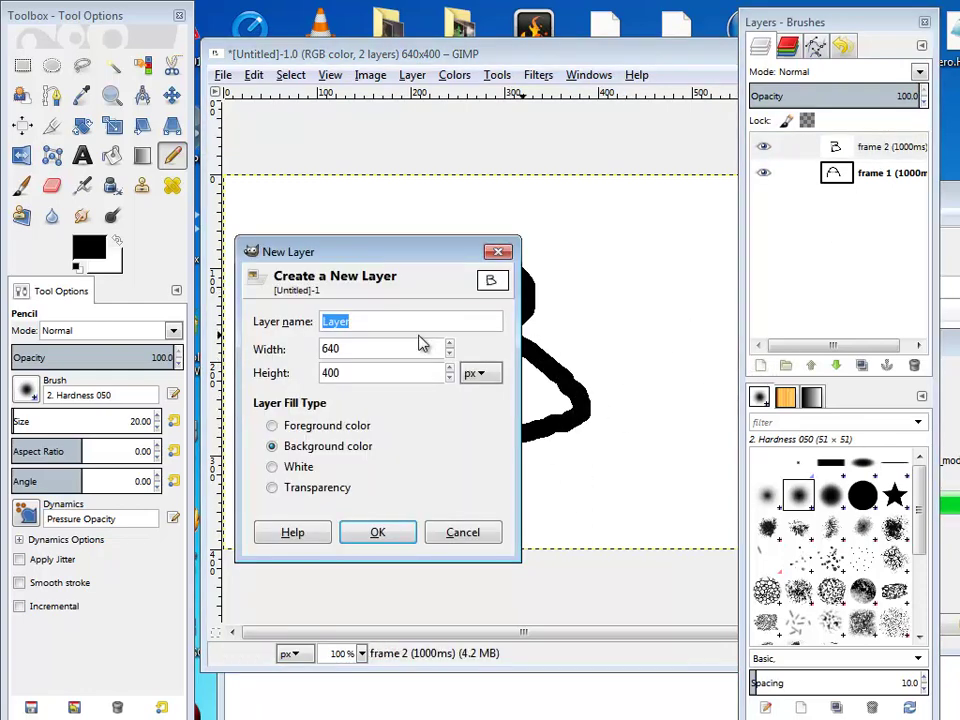
left_click(366, 533)
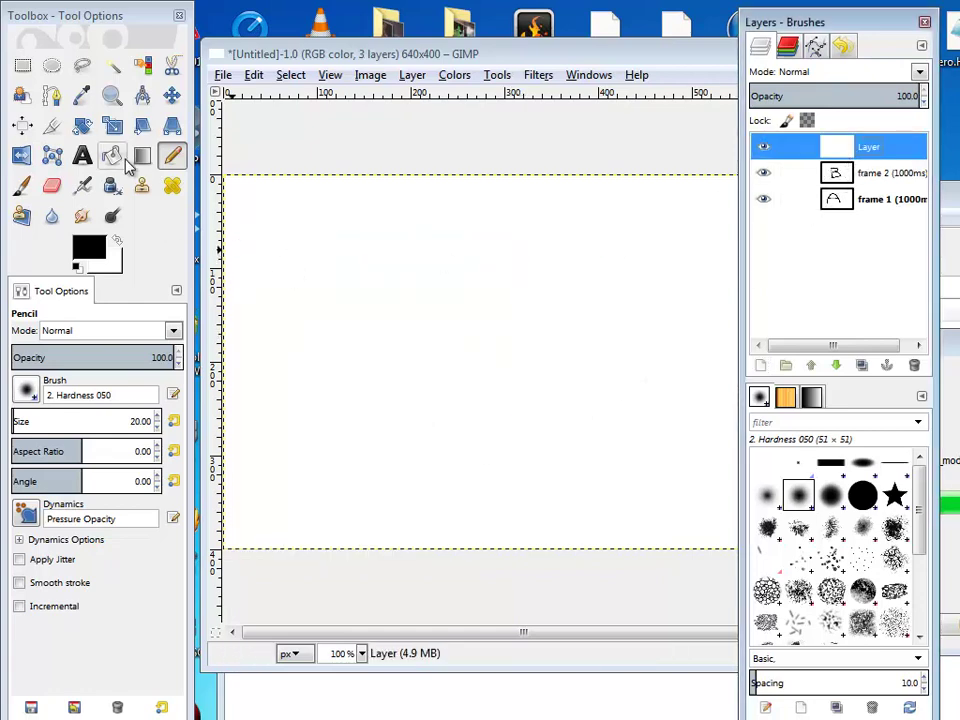
left_click_drag(508, 287, 495, 446)
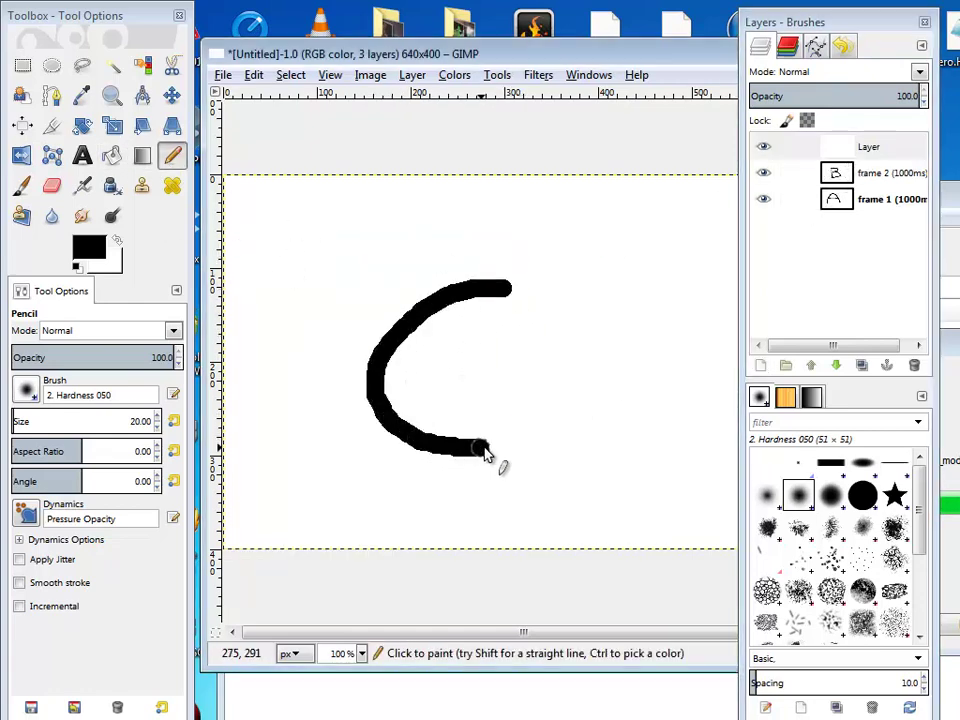
Rename the top layer to 'frame 3 (1000ms)'
left_click(869, 147)
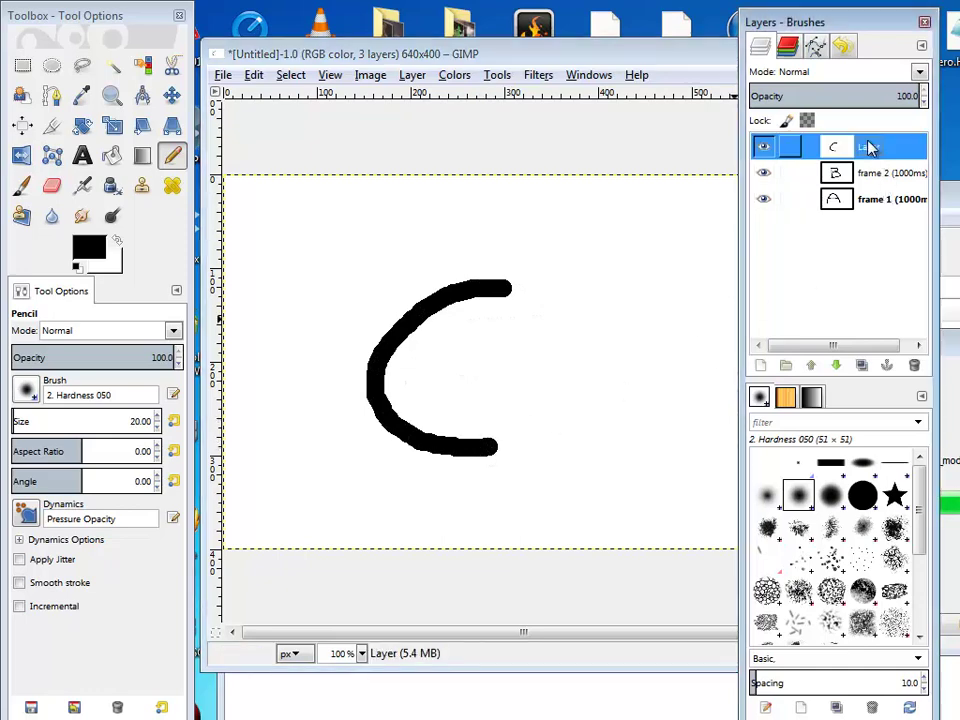
double_click(869, 147)
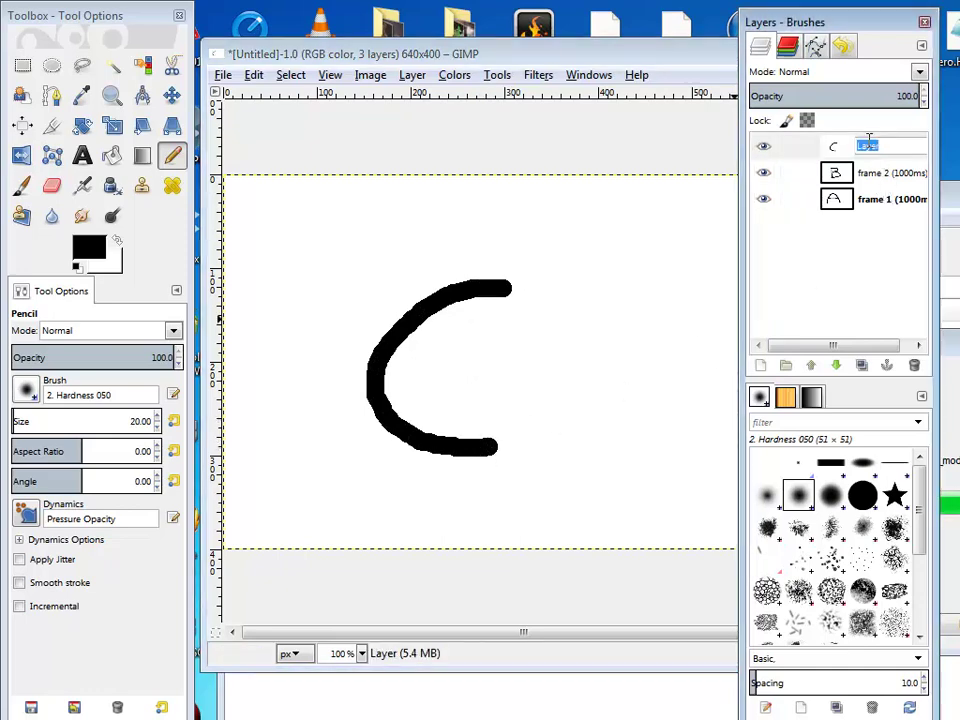
type("frame 3 (1000")
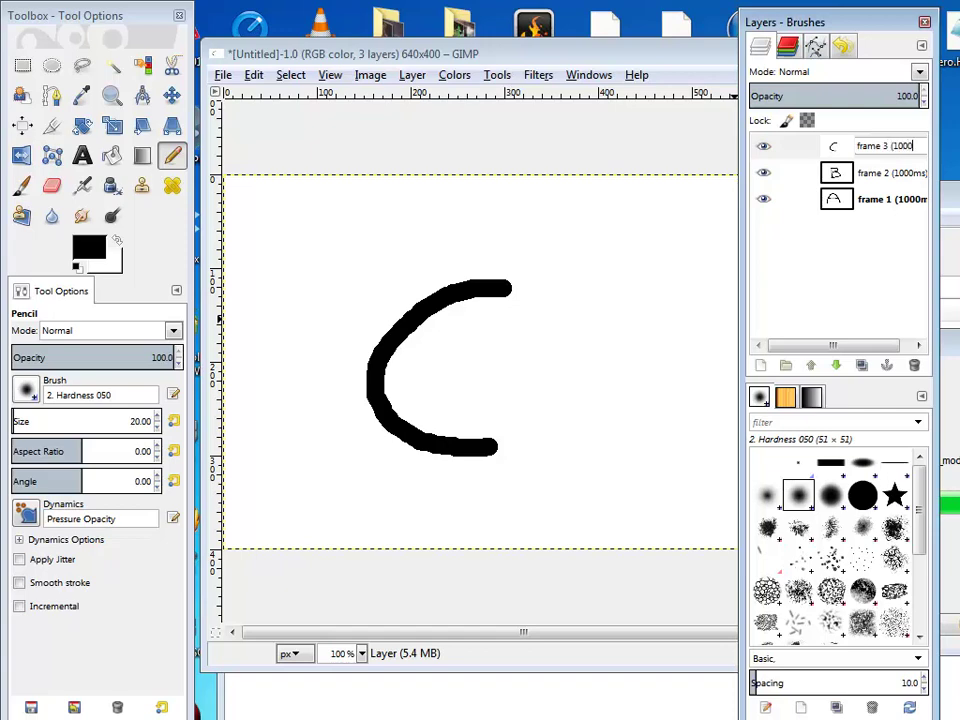
type("ms")
left_click(869, 147)
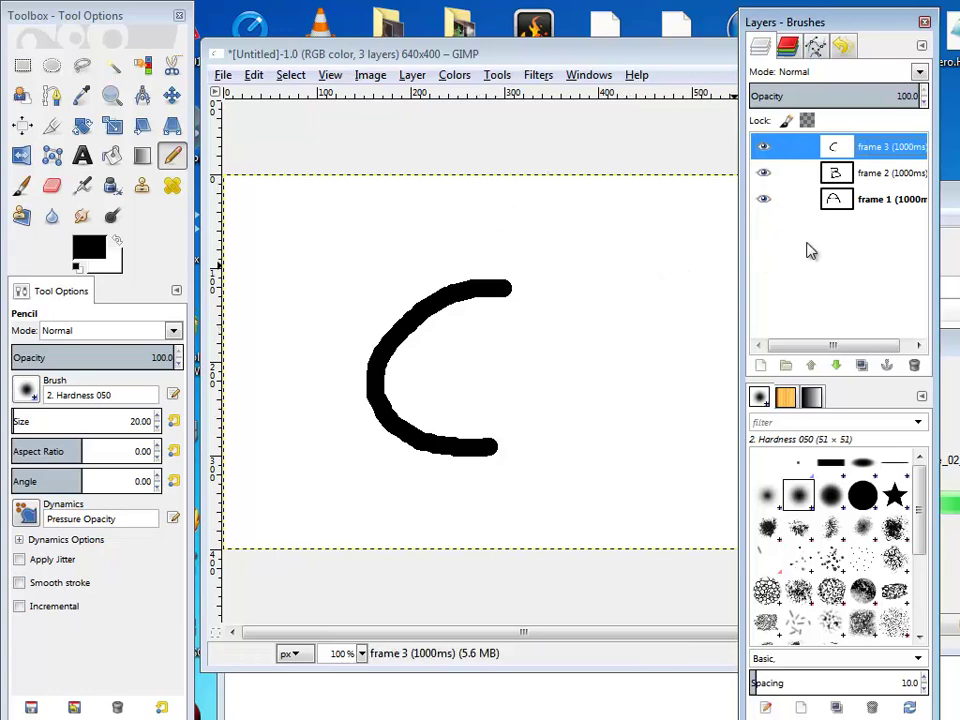
left_click(540, 80)
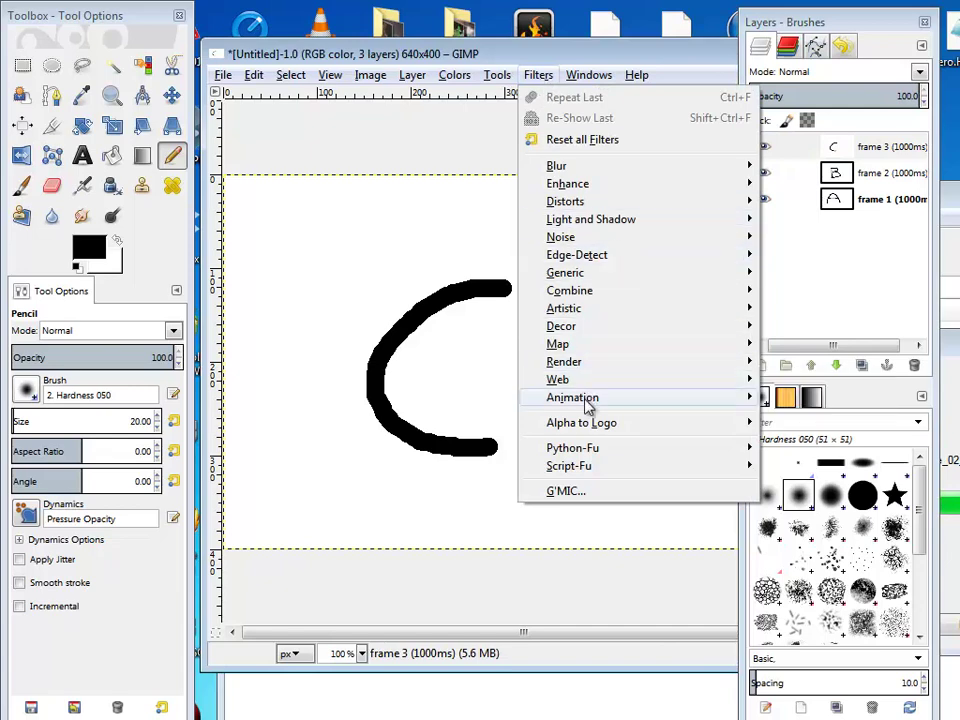
mouse_move(600, 397)
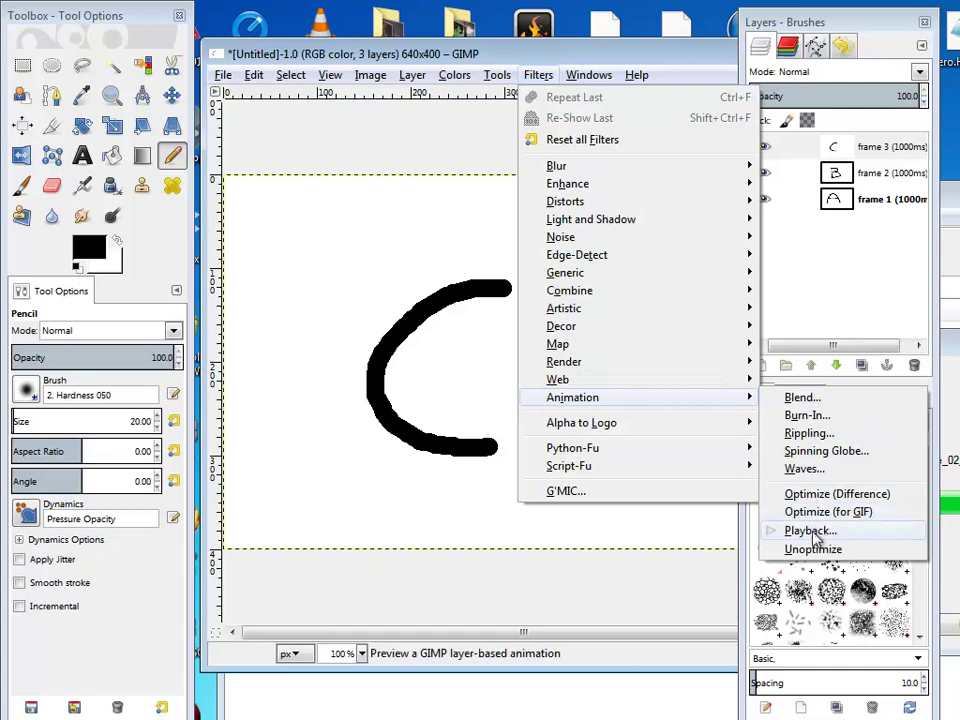
left_click(775, 529)
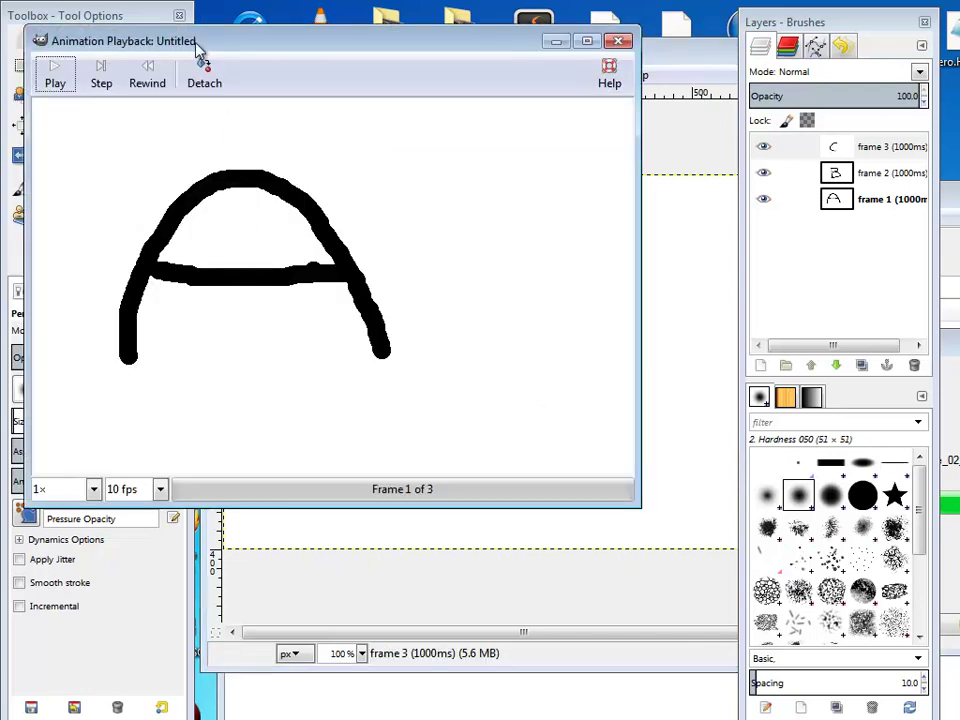
left_click_drag(198, 45, 216, 108)
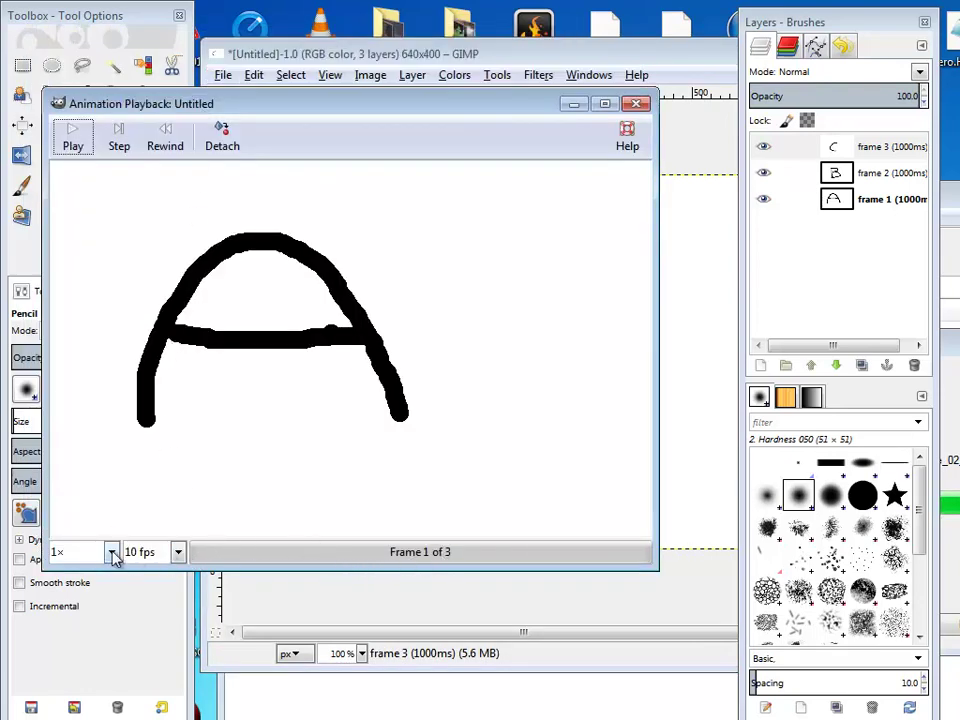
left_click(73, 147)
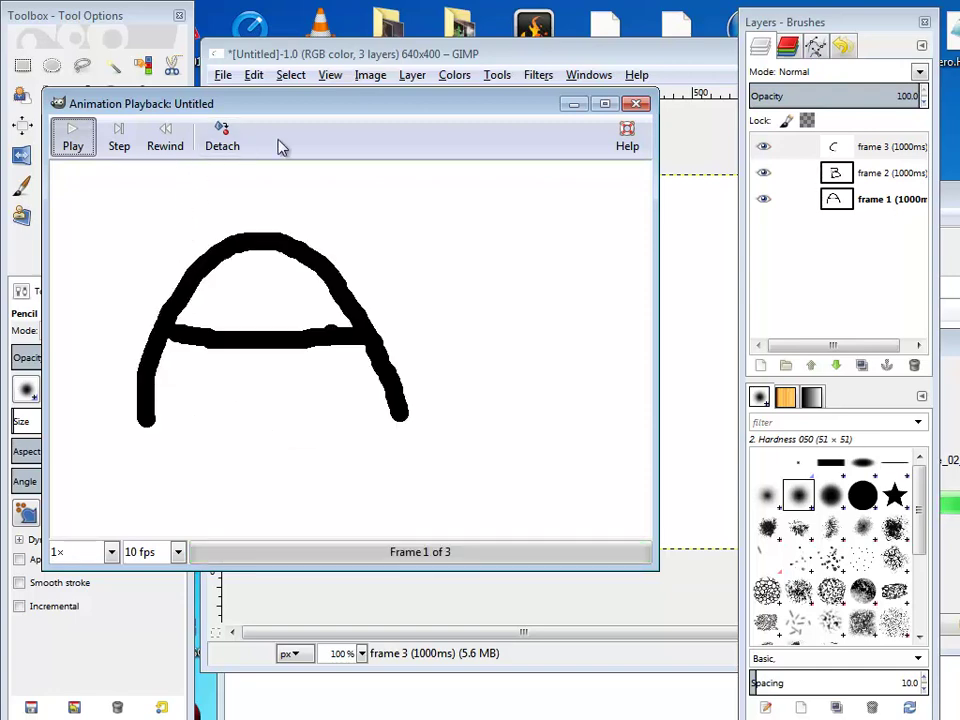
left_click(636, 104)
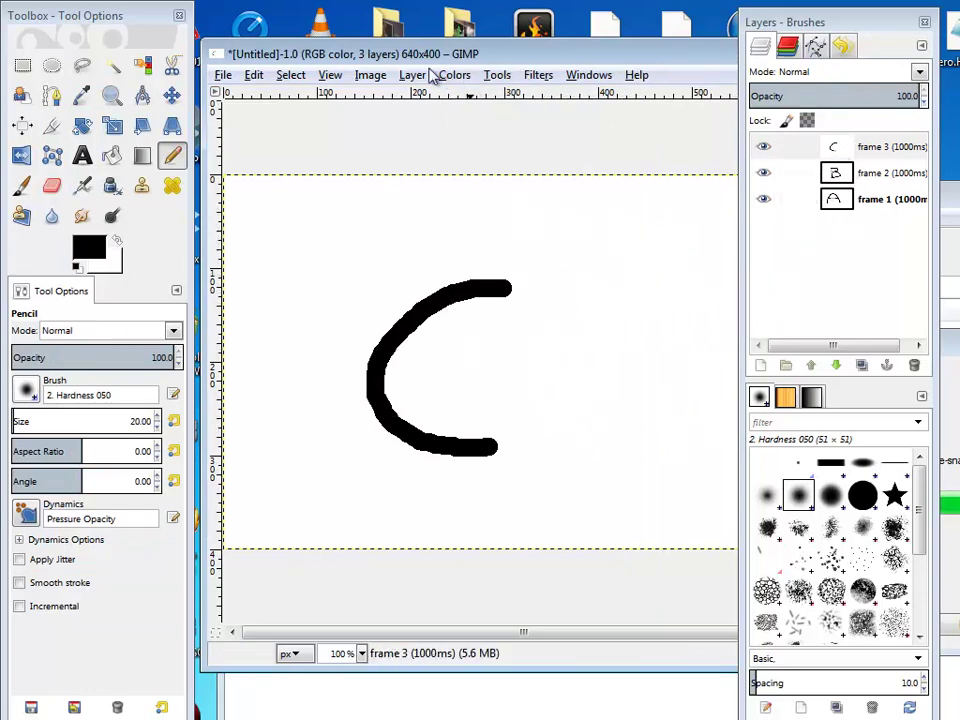
Run Filters > Animation > Optimize (for GIF) to produce the three-layer [Untitled]-2 copy
left_click(538, 78)
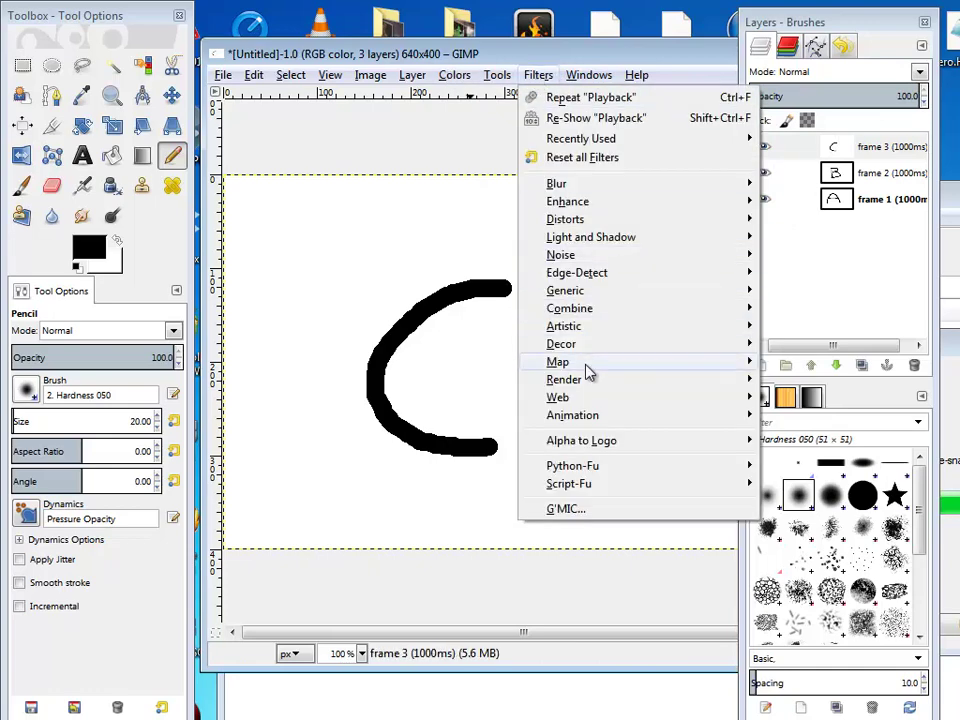
mouse_move(572, 415)
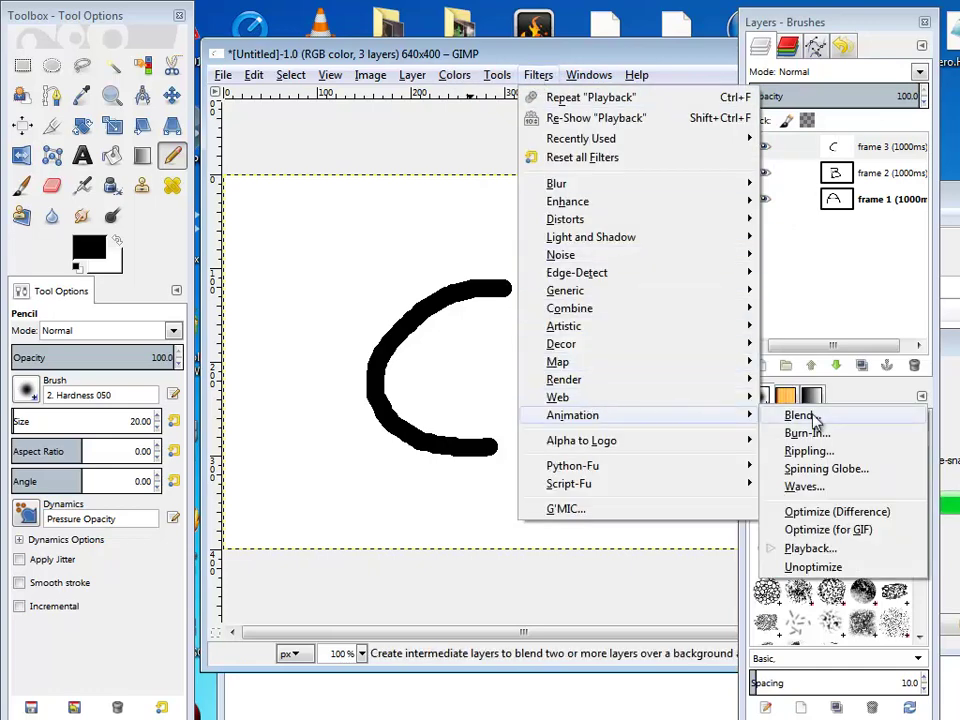
left_click(820, 531)
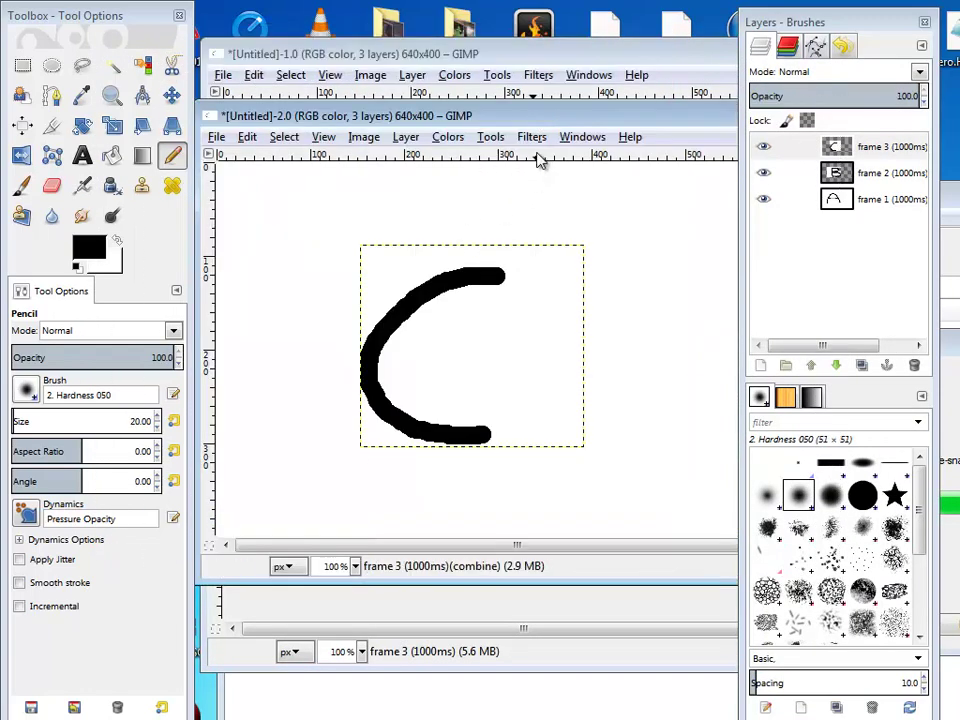
left_click(531, 137)
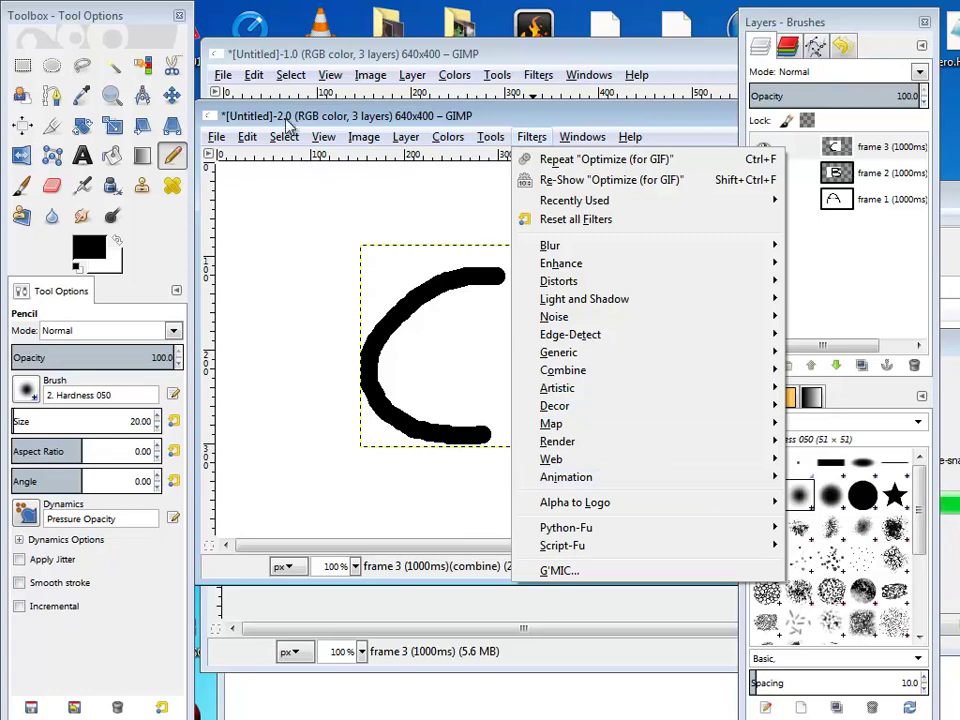
mouse_move(284, 137)
left_click(224, 80)
Start exporting the original image to Documents with the file name animated.gif
left_click(222, 77)
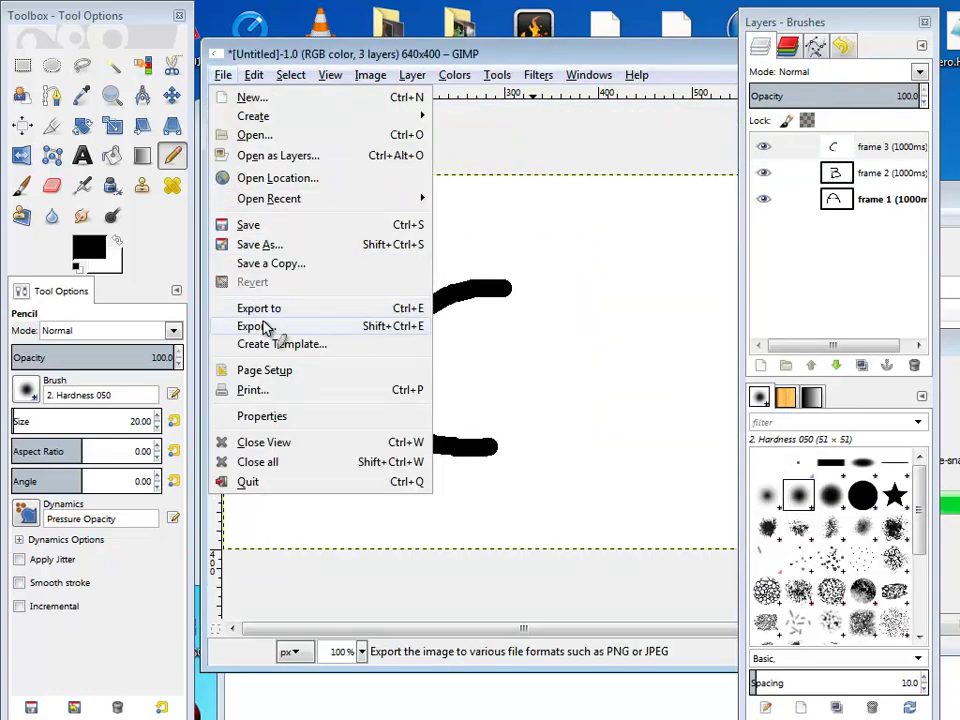
left_click(322, 327)
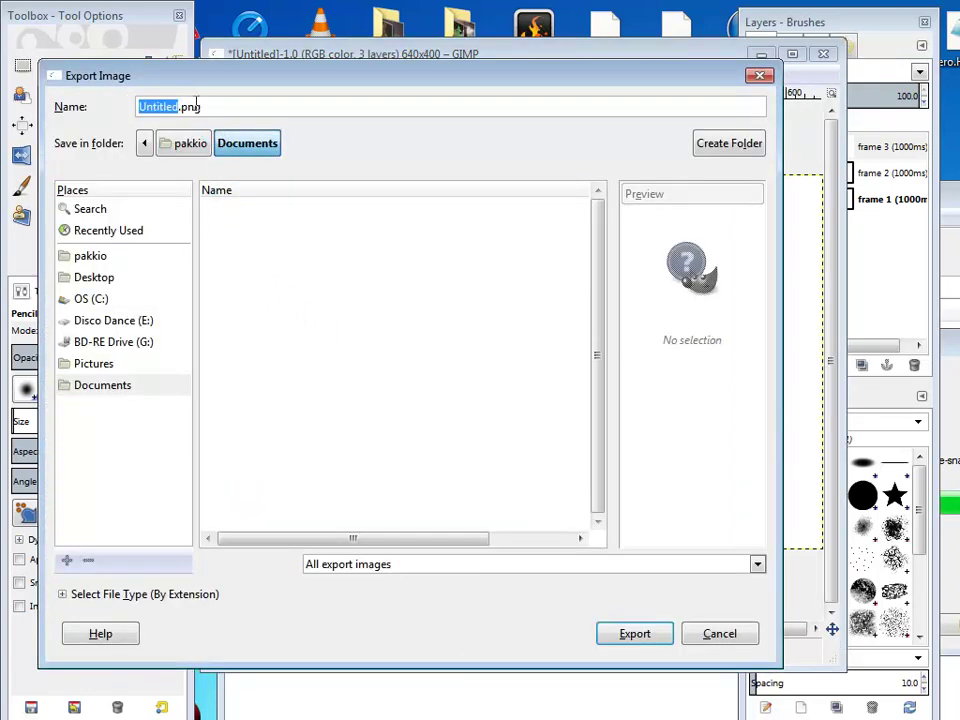
left_click_drag(201, 106, 126, 107)
type("anima")
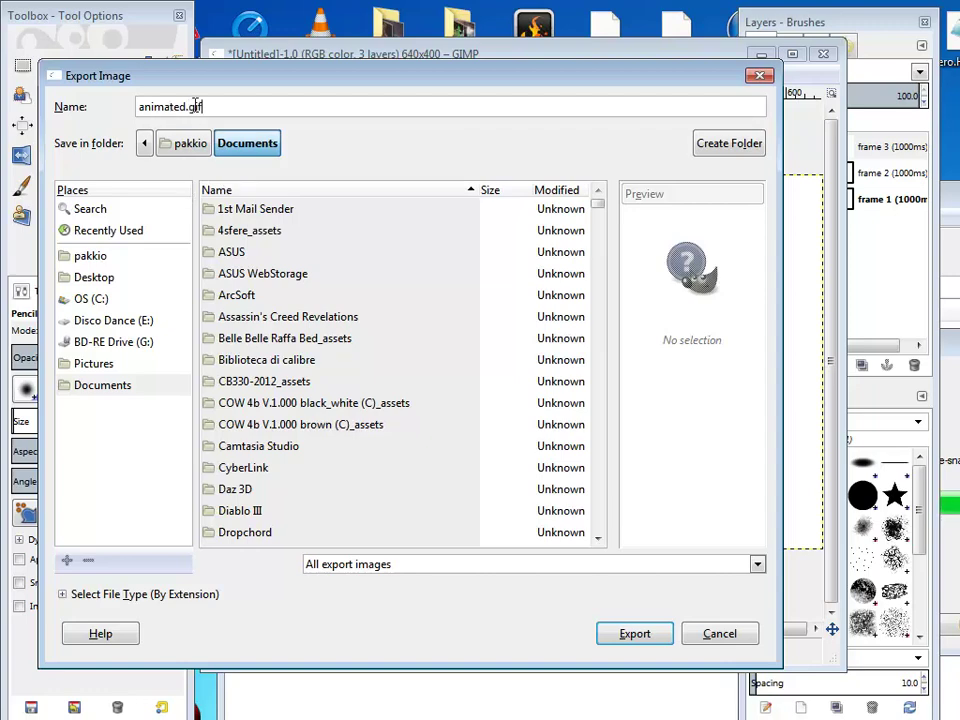
Export animated.gif as a GIF with the 'As animation' option enabled
left_click(638, 641)
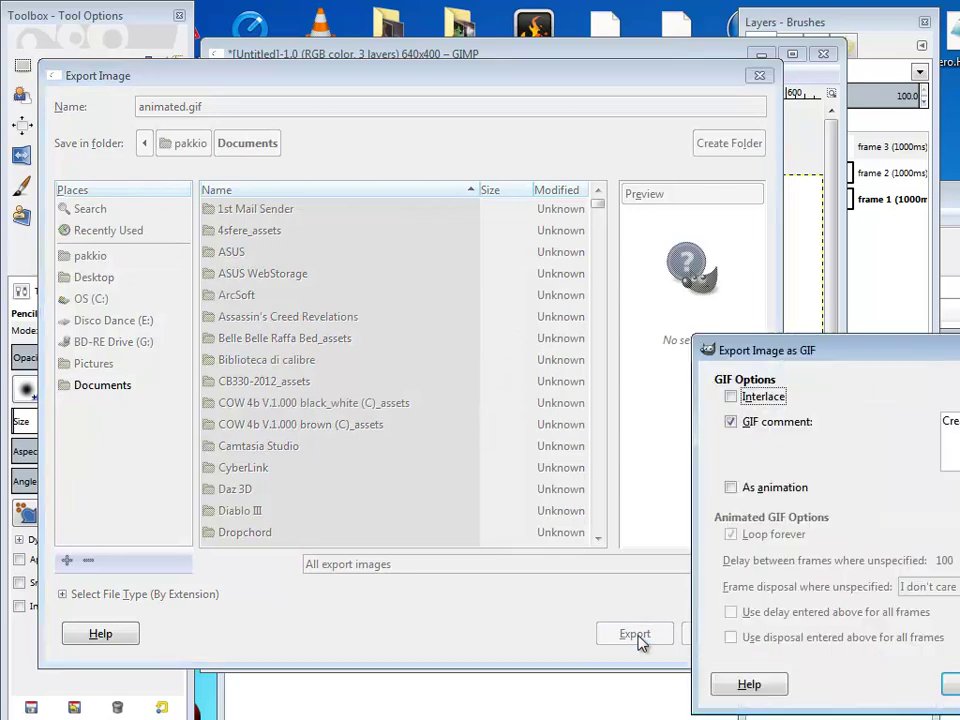
left_click_drag(753, 361, 285, 252)
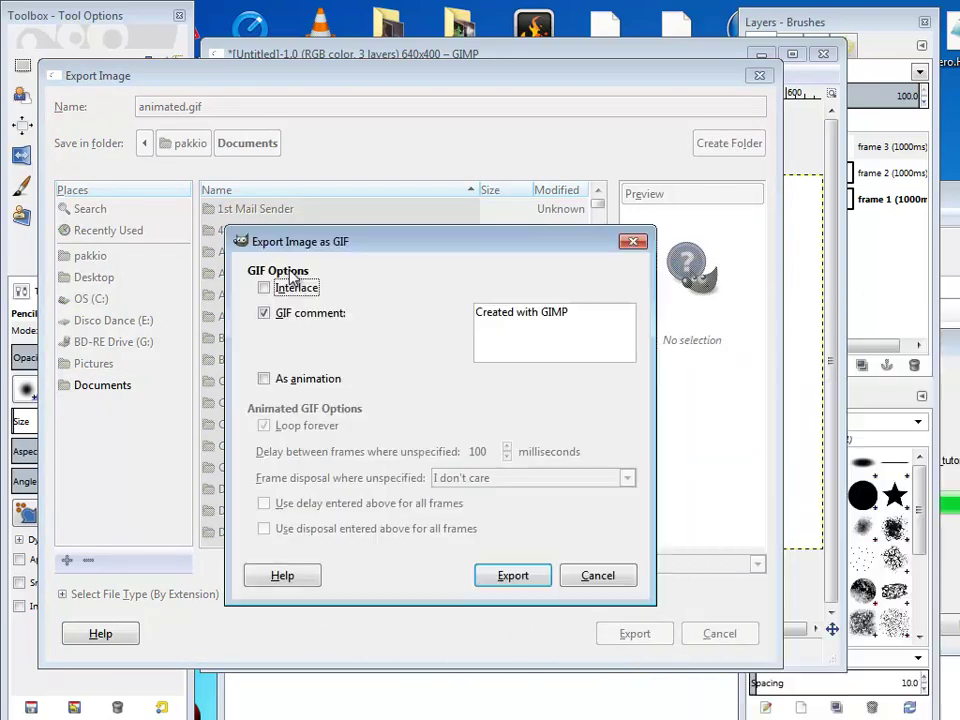
left_click(265, 379)
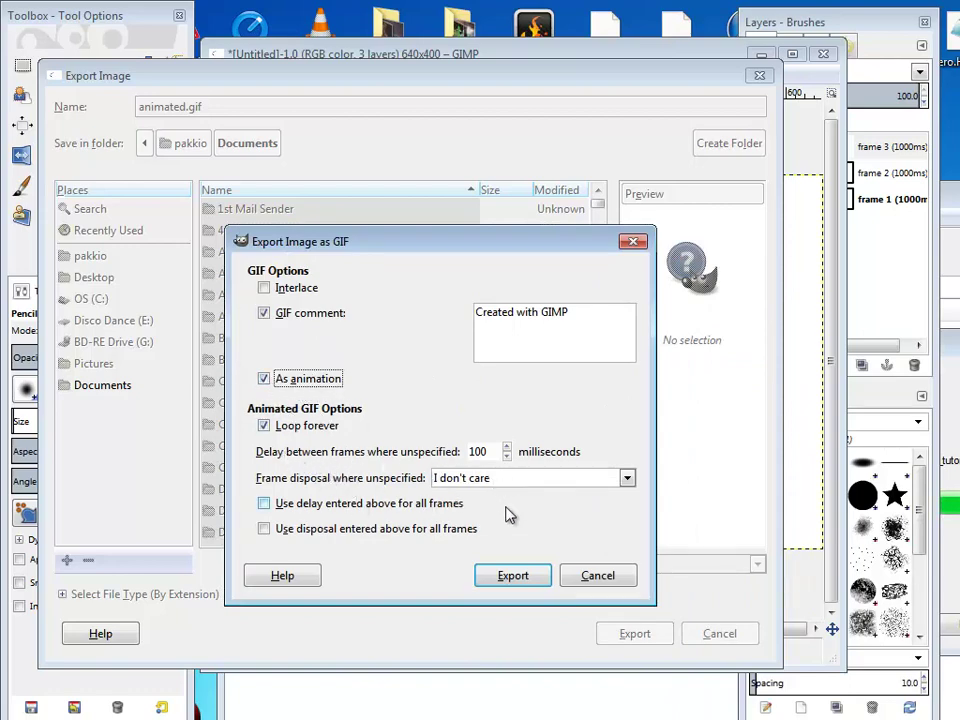
left_click(513, 577)
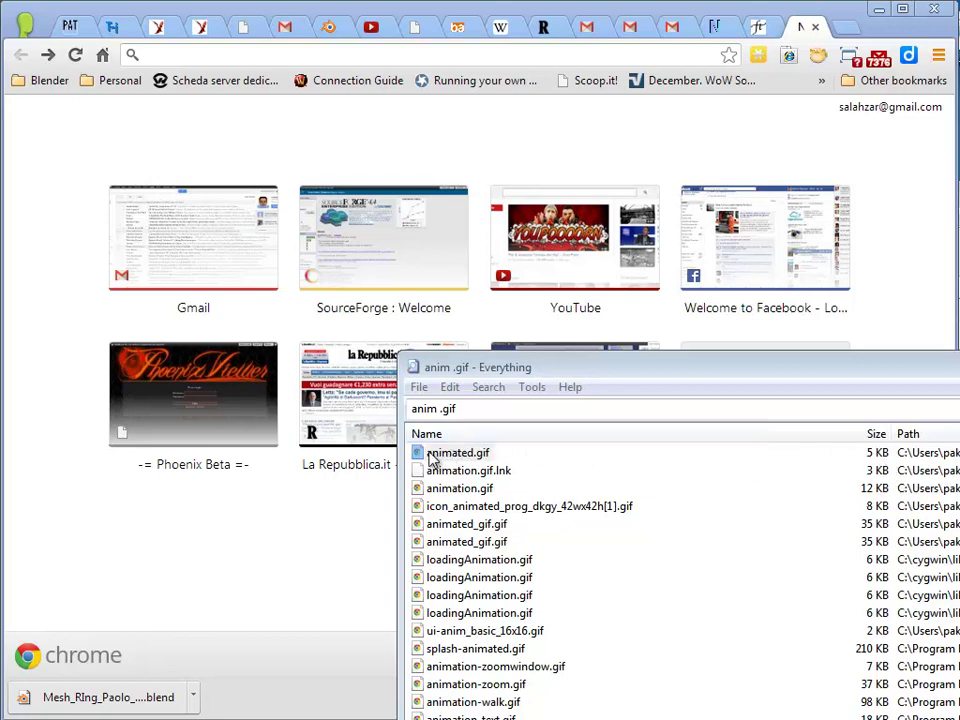
Preview animated.gif in a Chrome tab, then close that preview tab
left_click_drag(430, 458, 230, 271)
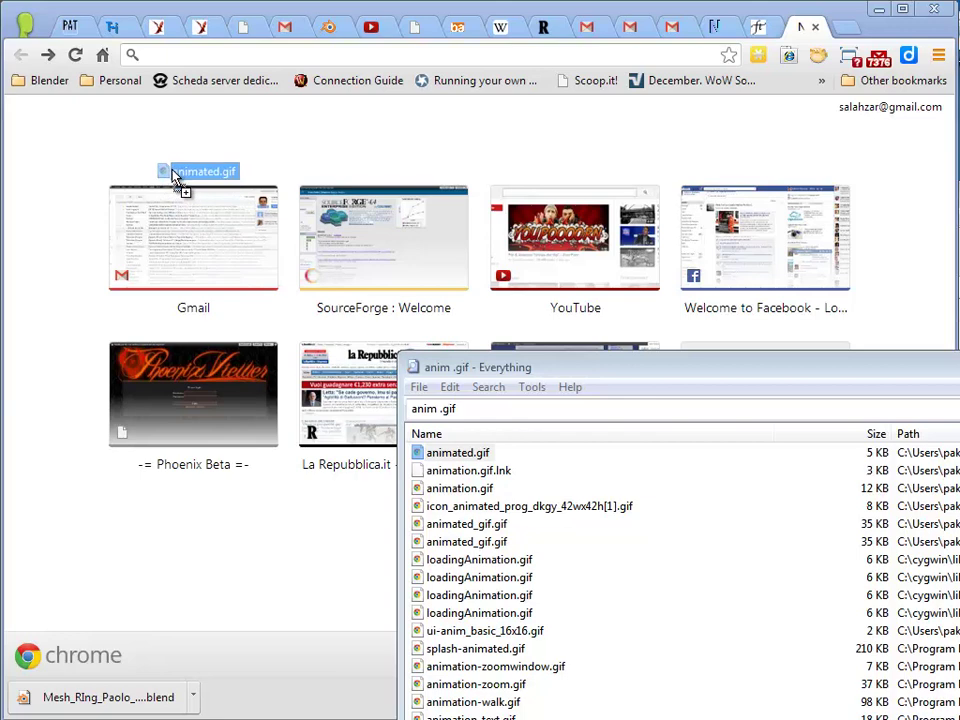
left_click_drag(230, 271, 172, 172)
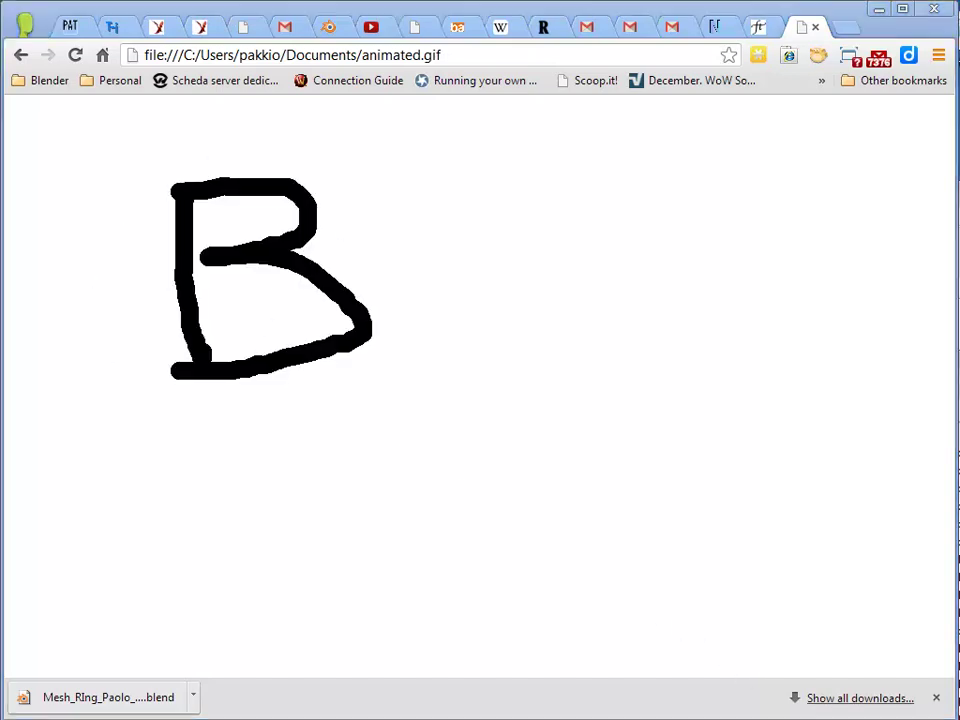
key("ctrl+w")
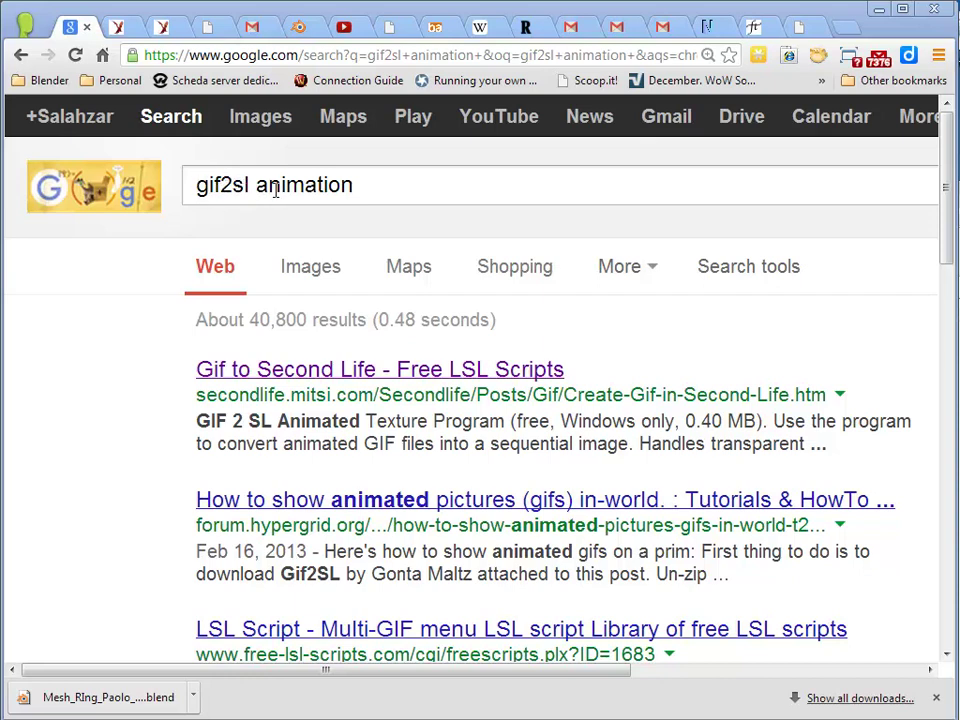
Open the 'Gif to Second Life - Free LSL Scripts' result and download gif_2_SL_animation_v0.6.zip
left_click(352, 184)
left_click_drag(353, 184, 198, 184)
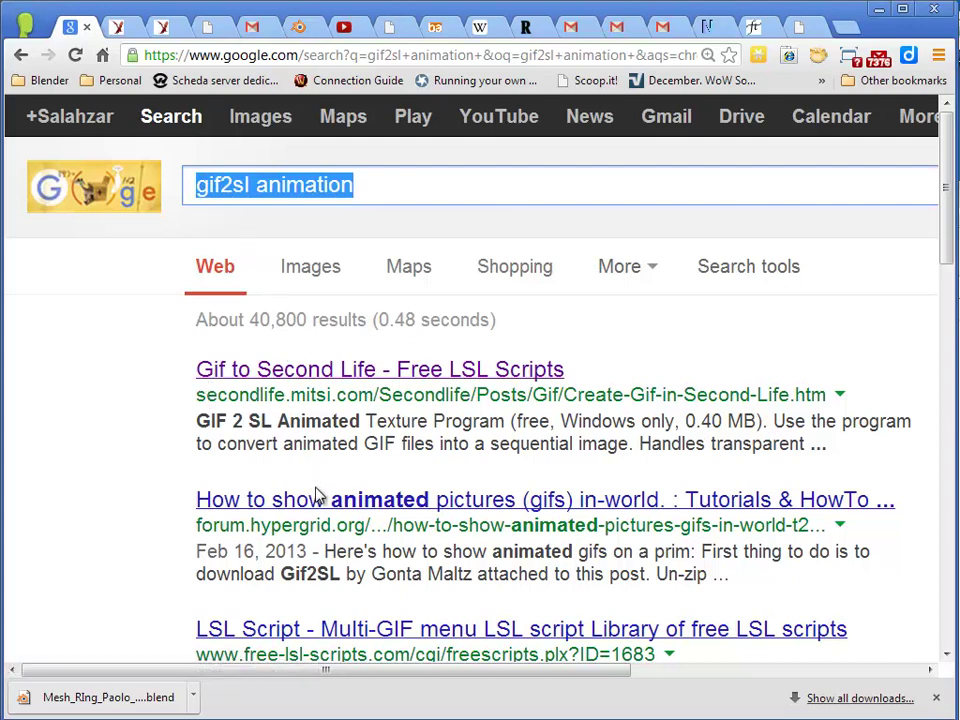
scroll(280, 530, "down", 1)
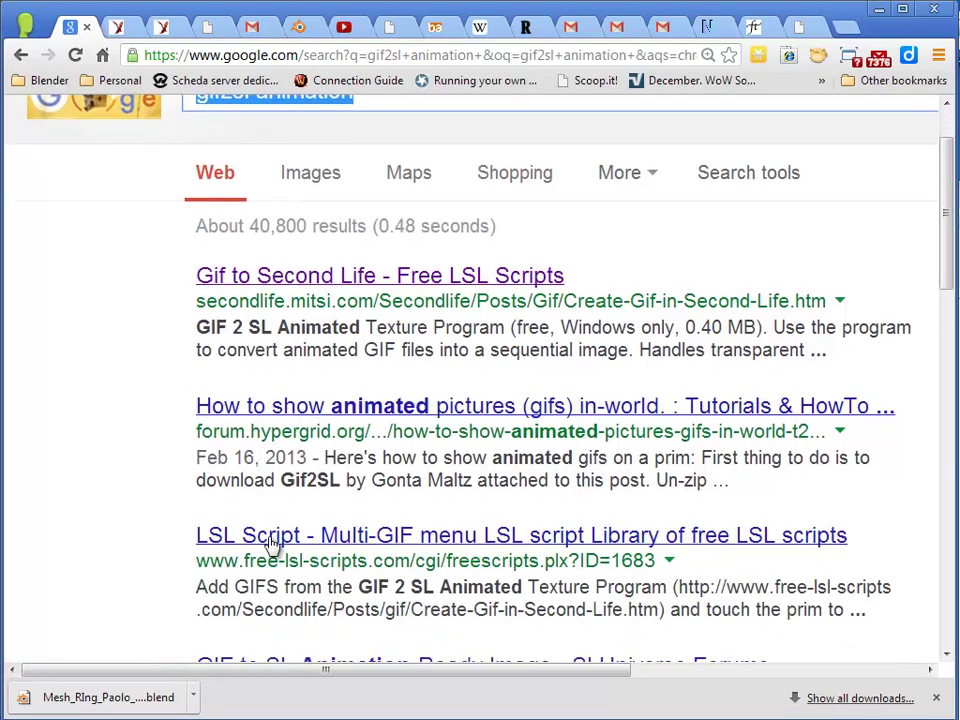
scroll(270, 540, "down", 1)
scroll(268, 542, "up", 2)
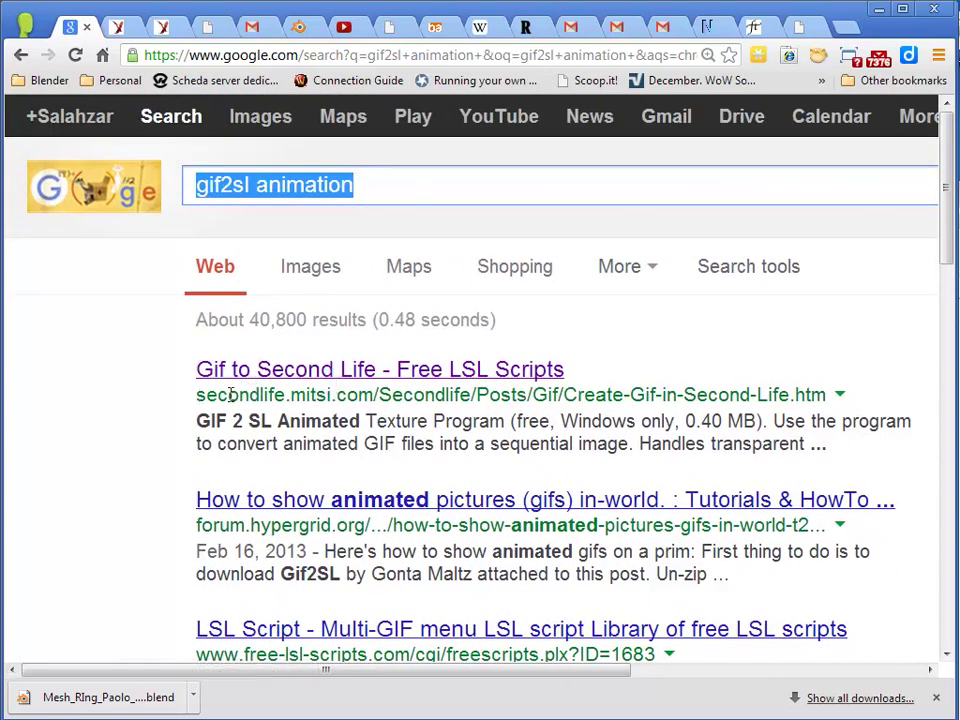
left_click(337, 372)
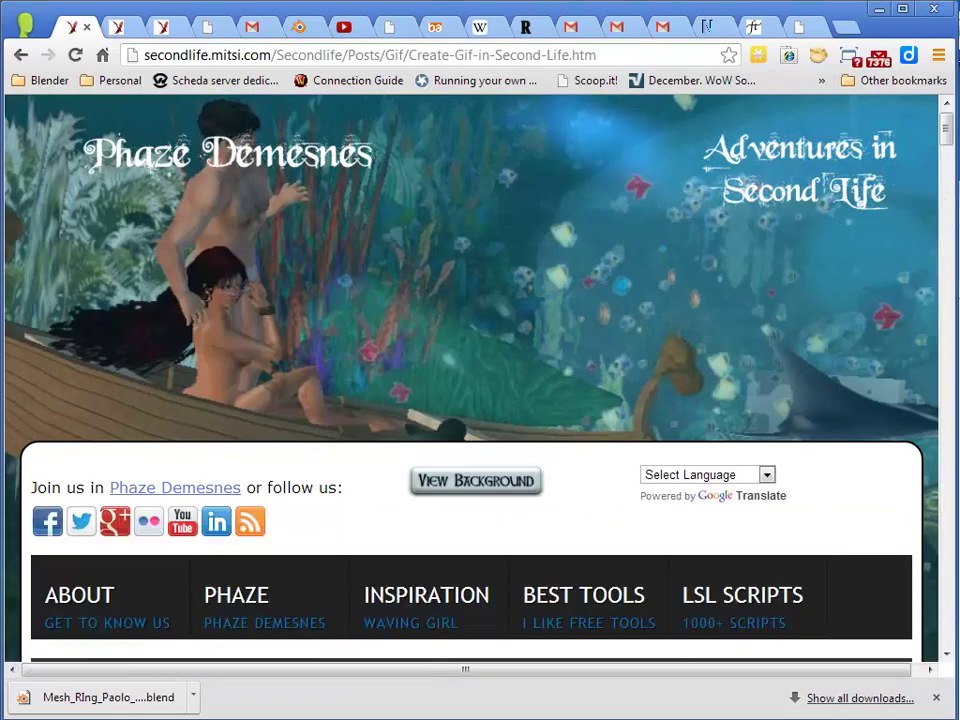
scroll(929, 140, "down", 5)
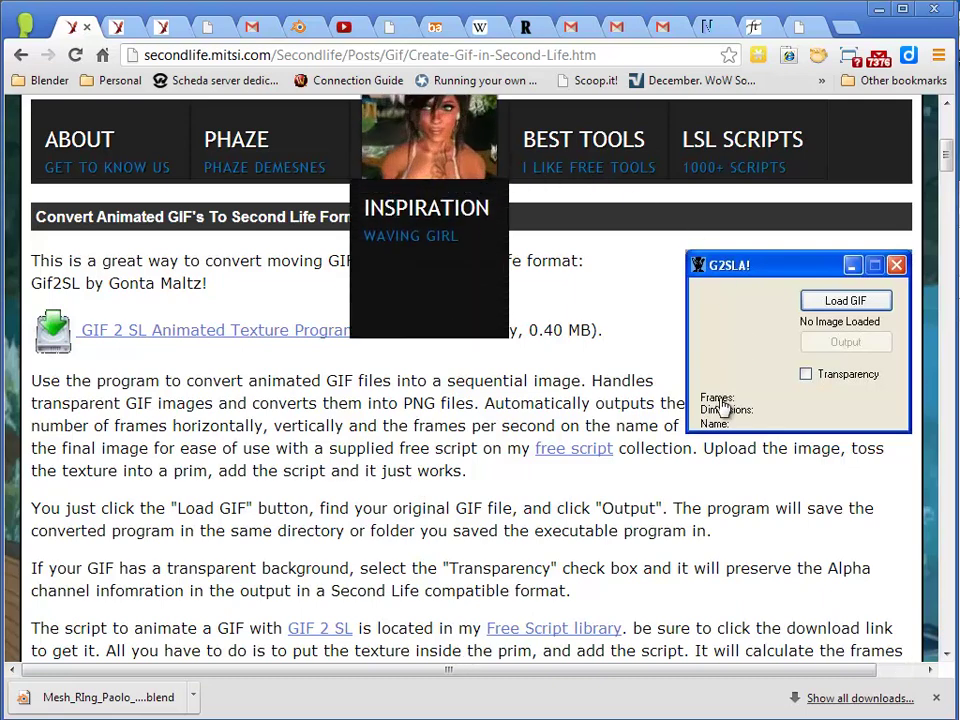
left_click(516, 712)
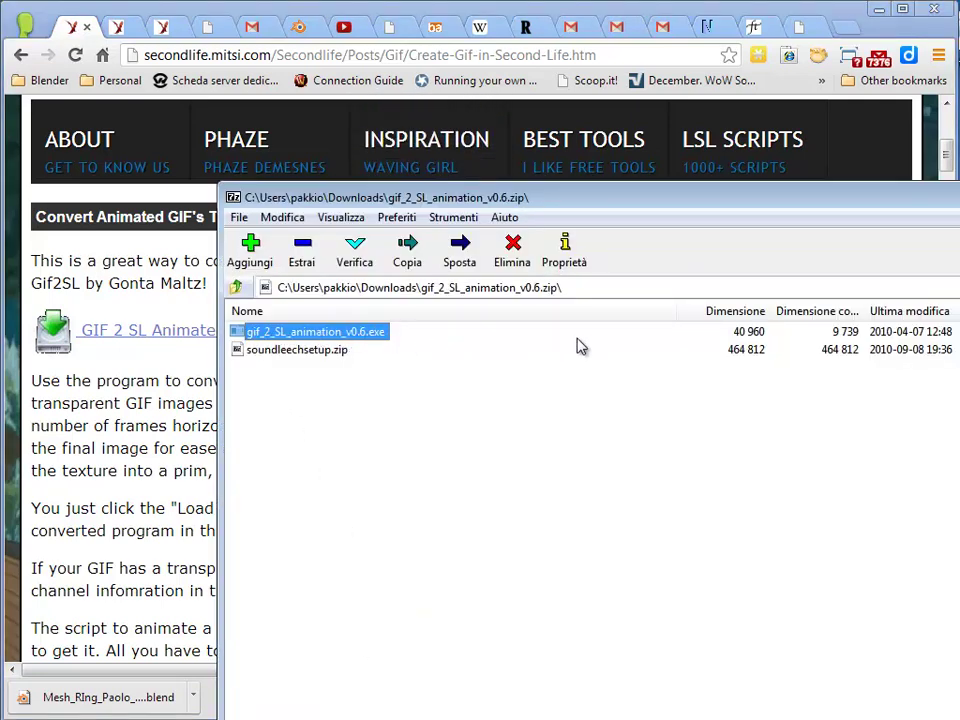
Launch gif_2_SL_animation_v0.6.exe from the 7-Zip archive and bring up its Load GIF picker
double_click(290, 336)
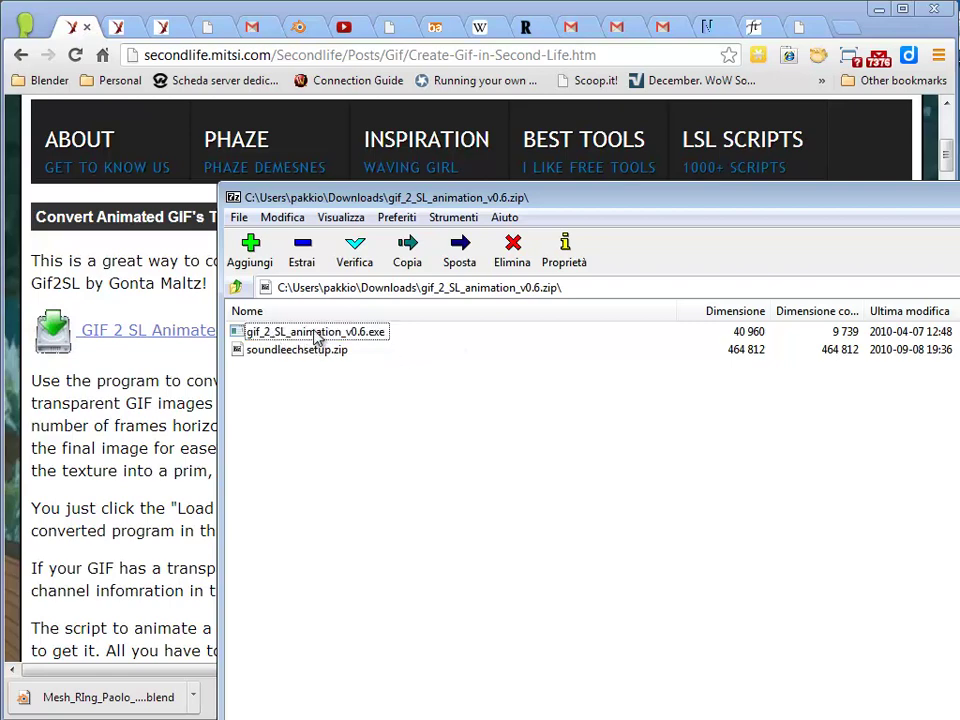
left_click(324, 338)
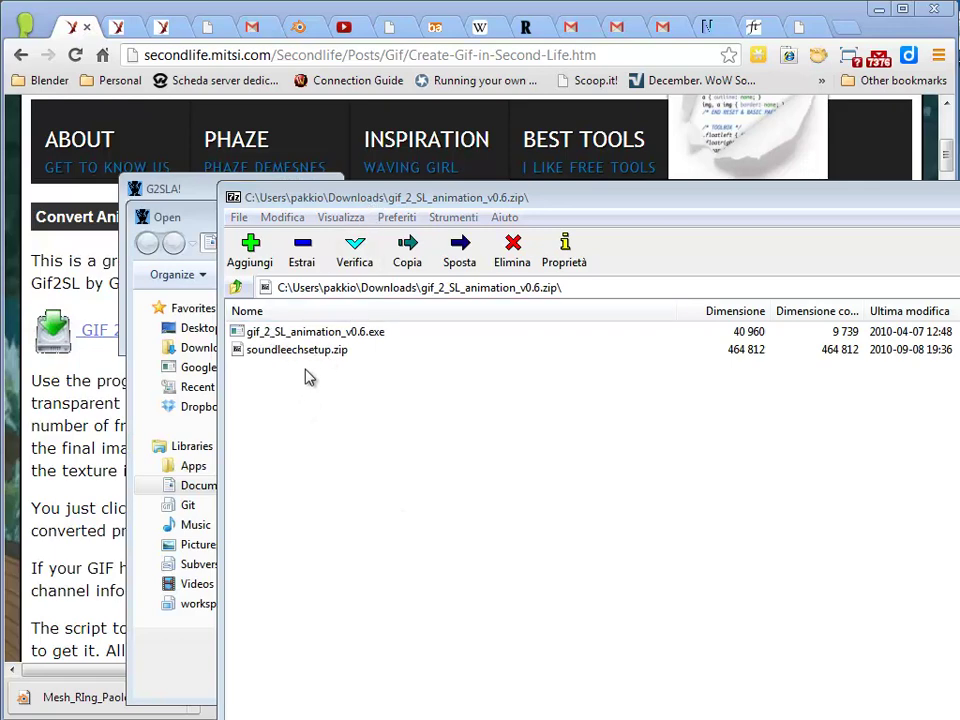
left_click(280, 338)
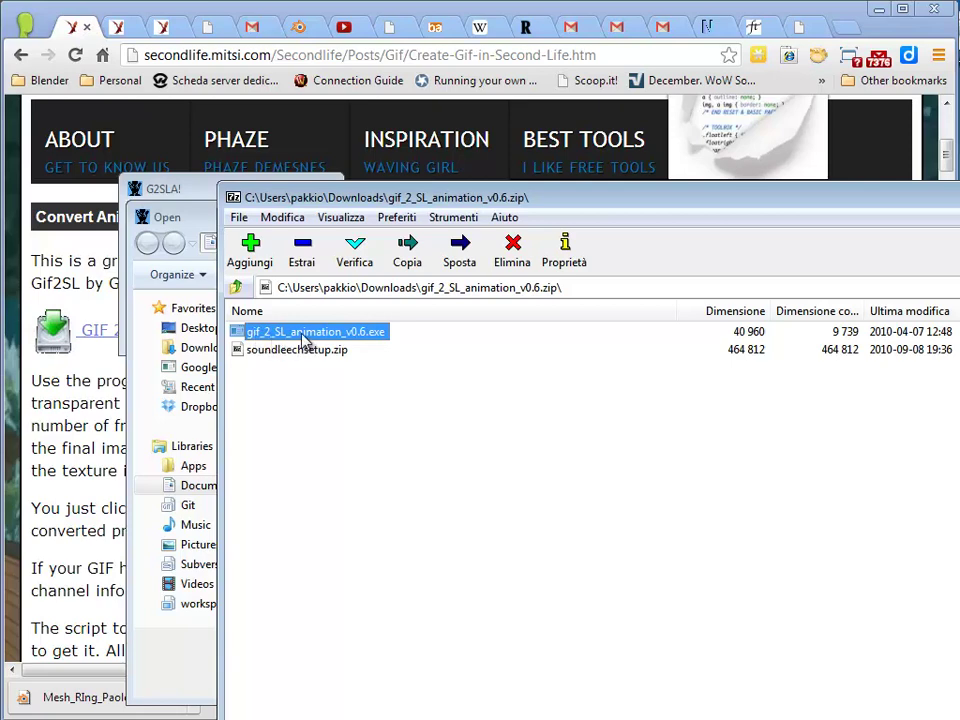
left_click(303, 338)
double_click(240, 335)
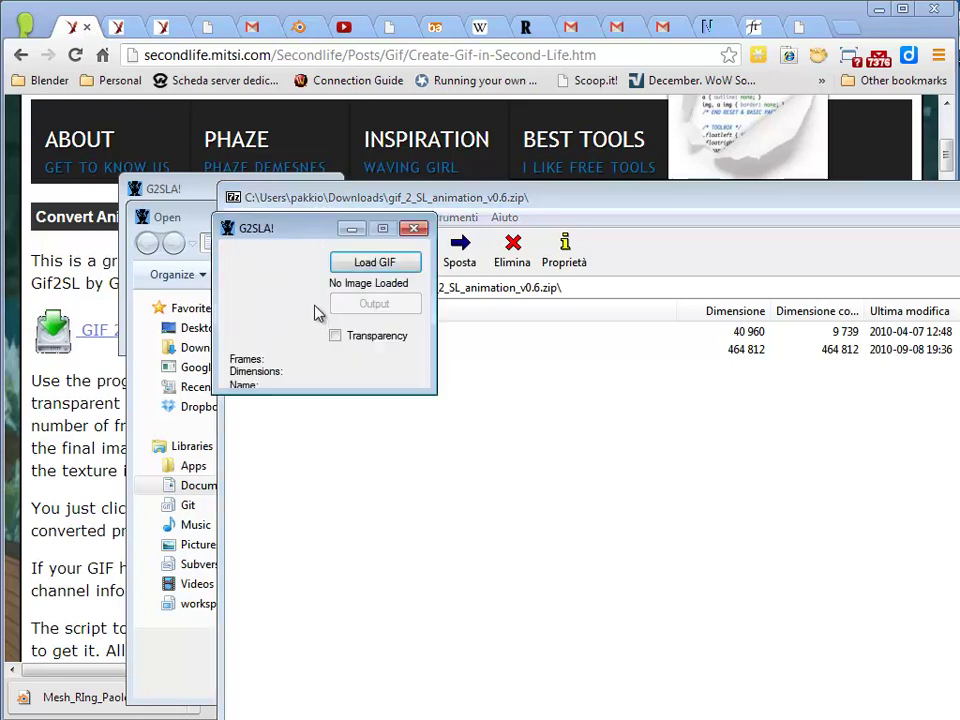
left_click(368, 265)
type("anim .gif")
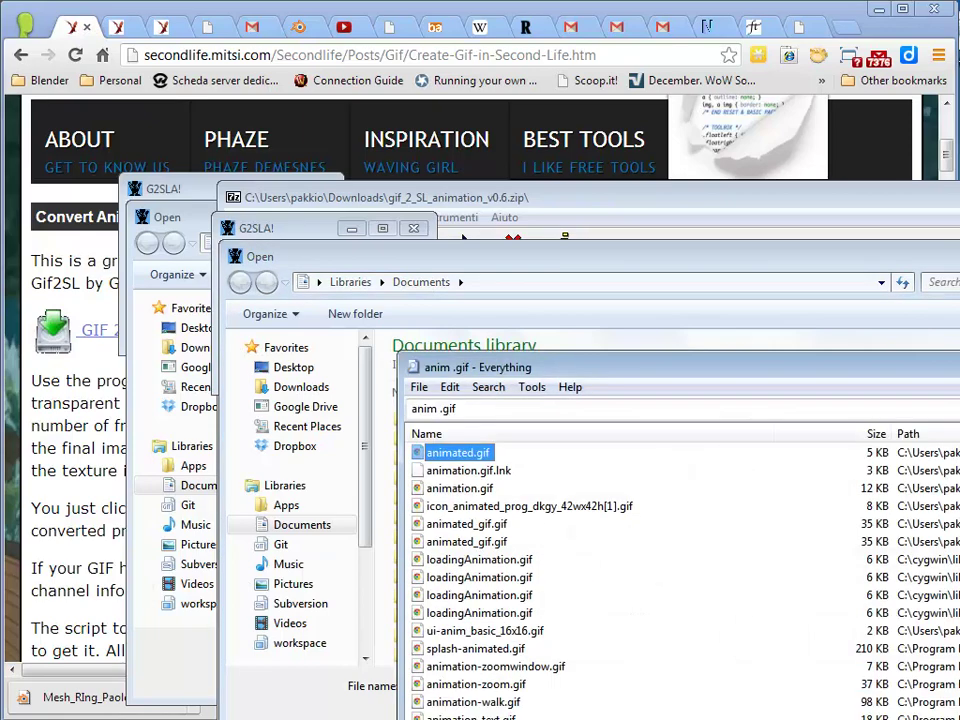
Load animated.gif into Gif2SL using its full path copied from Everything
right_click(450, 455)
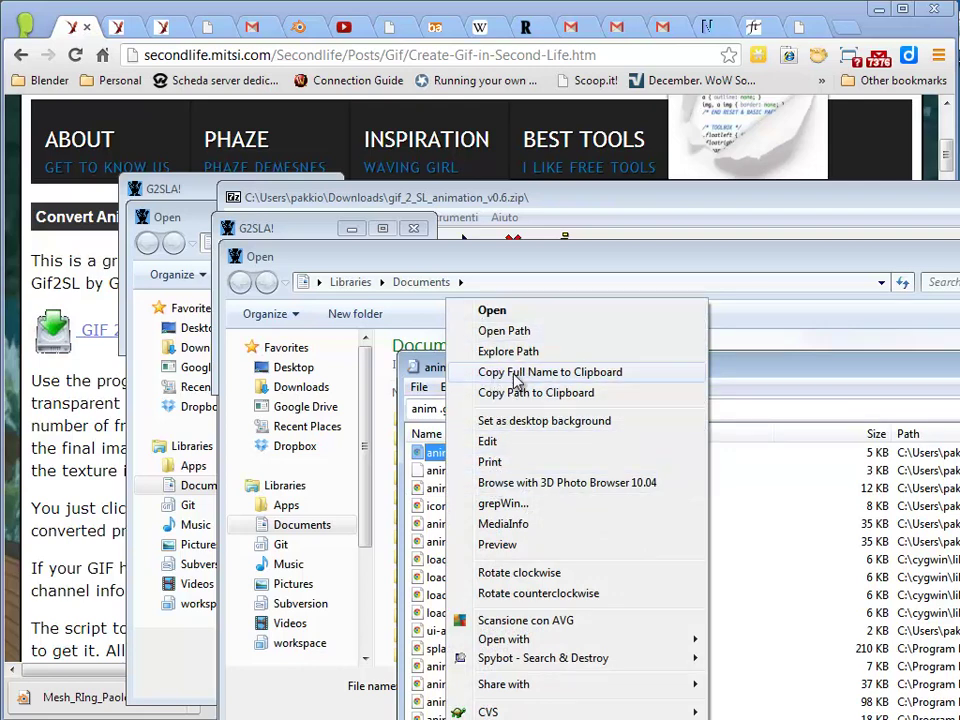
left_click(515, 382)
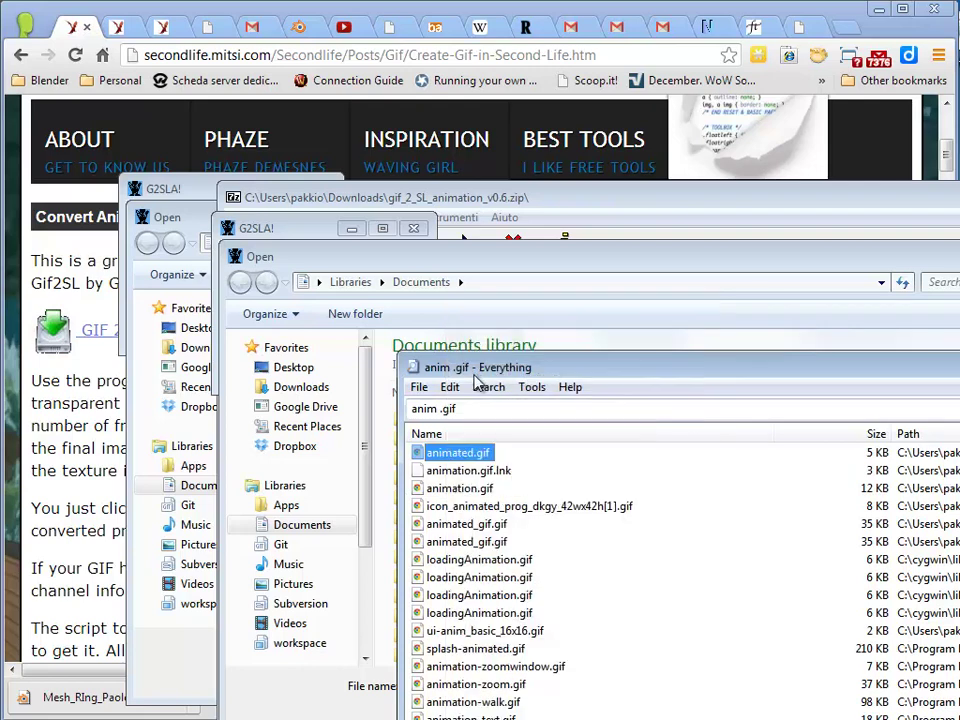
left_click(449, 328)
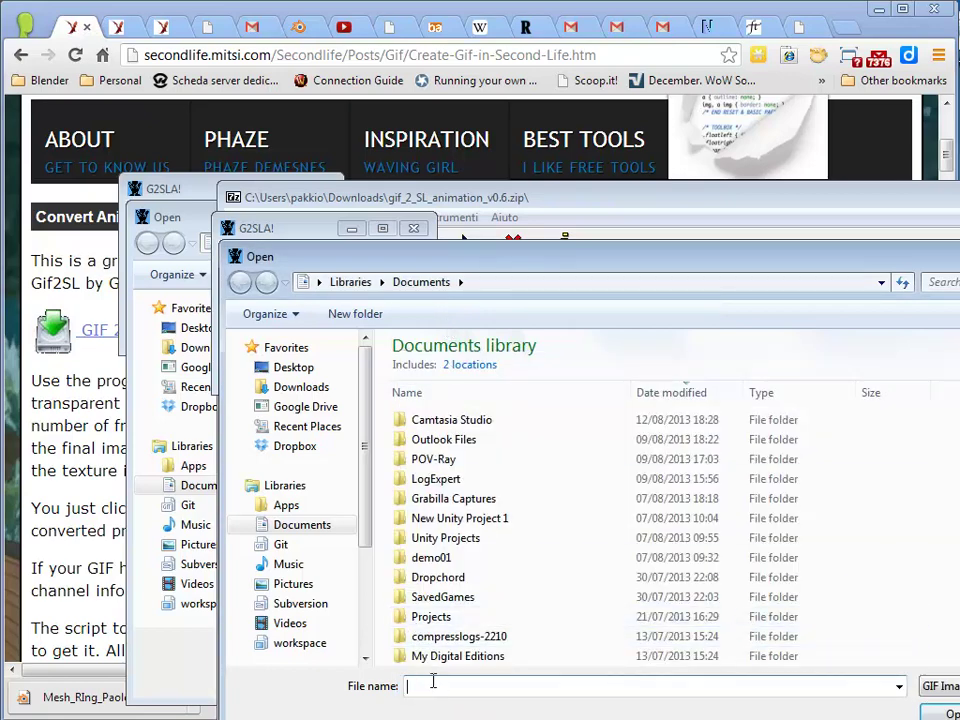
type("C:\\Users\\pakkio\\Documents\\animated.gif")
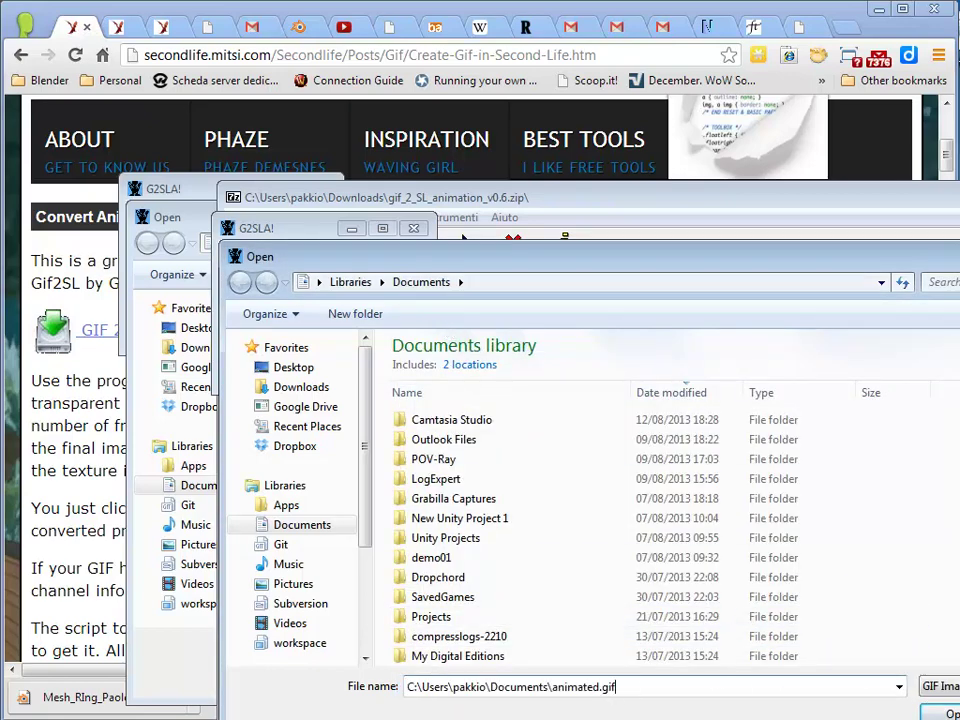
key("Return")
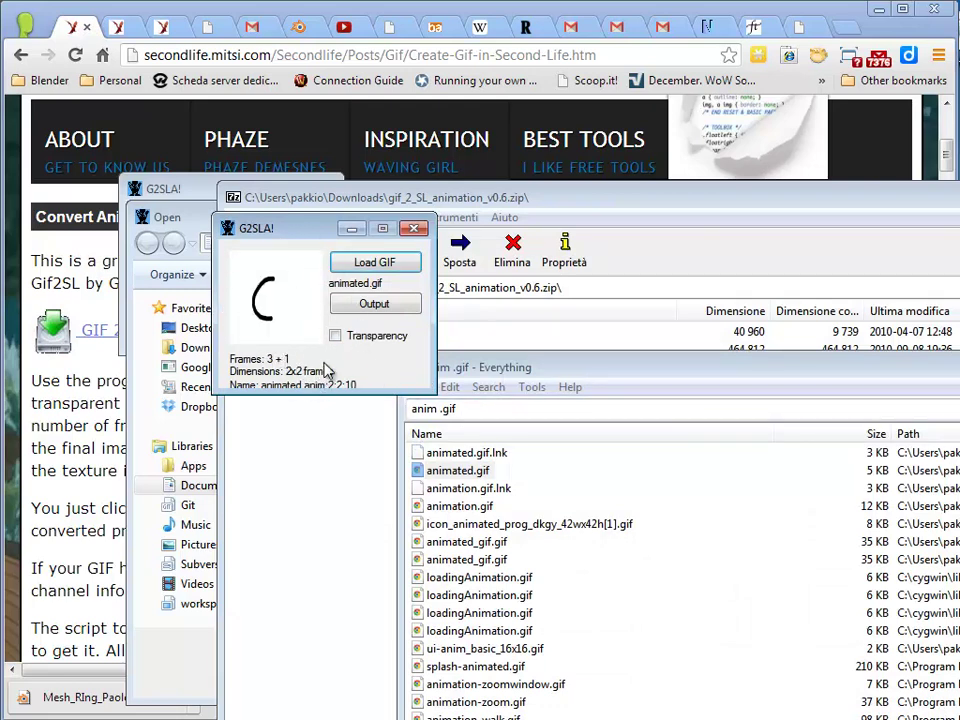
Convert the GIF into the animated.anim;2;2;10.jpg frame sheet, then search Everything for animated.anim
left_click(372, 306)
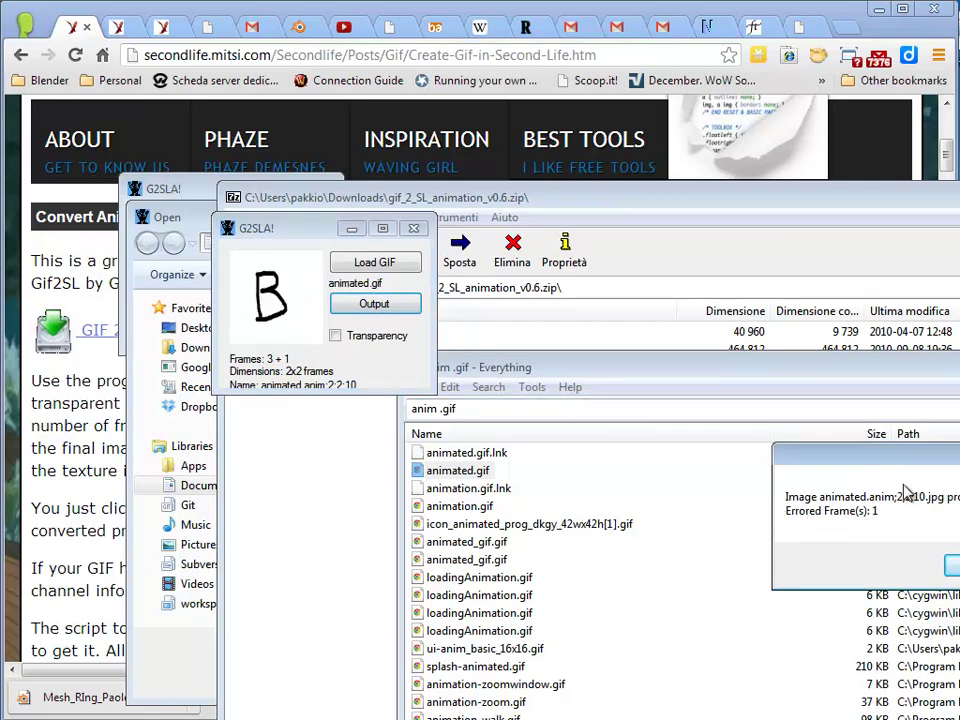
left_click_drag(903, 470, 806, 461)
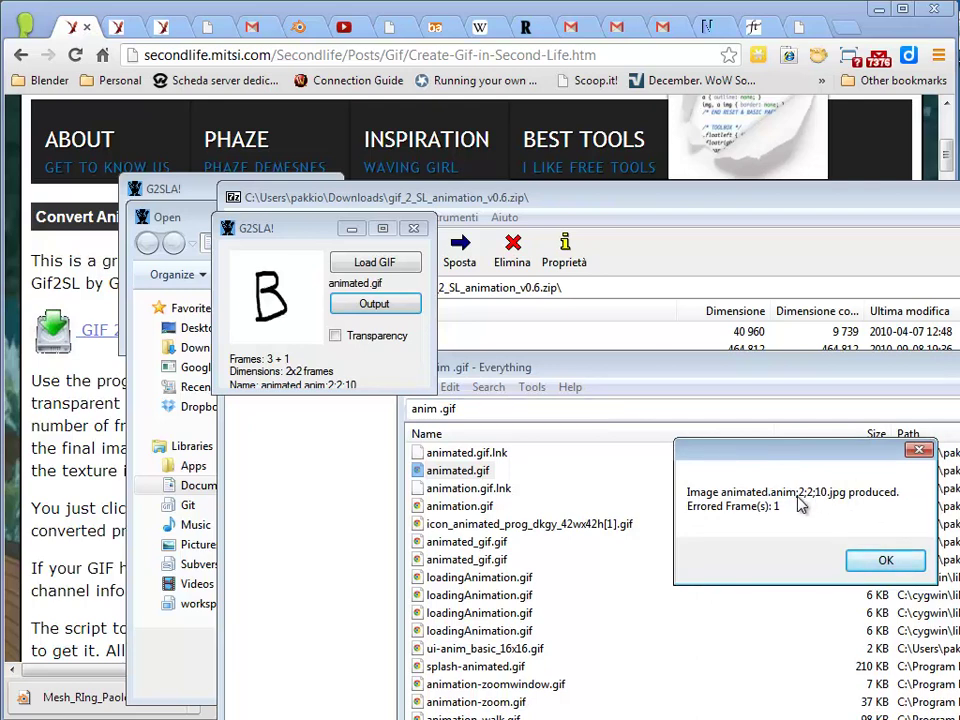
left_click(877, 566)
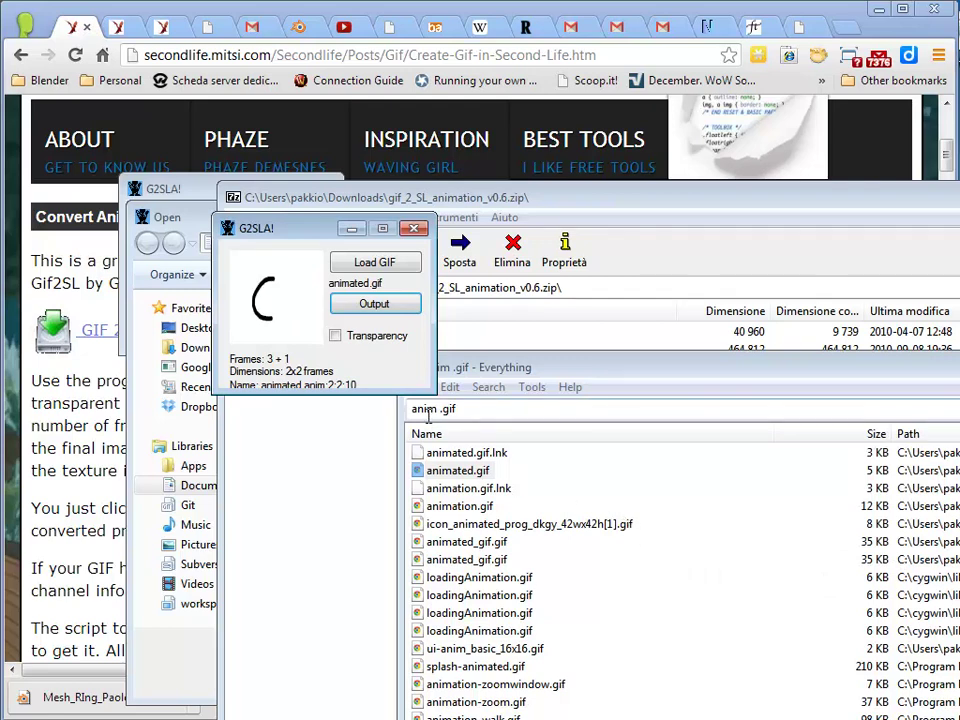
key("ctrl+a")
type("animated.anim")
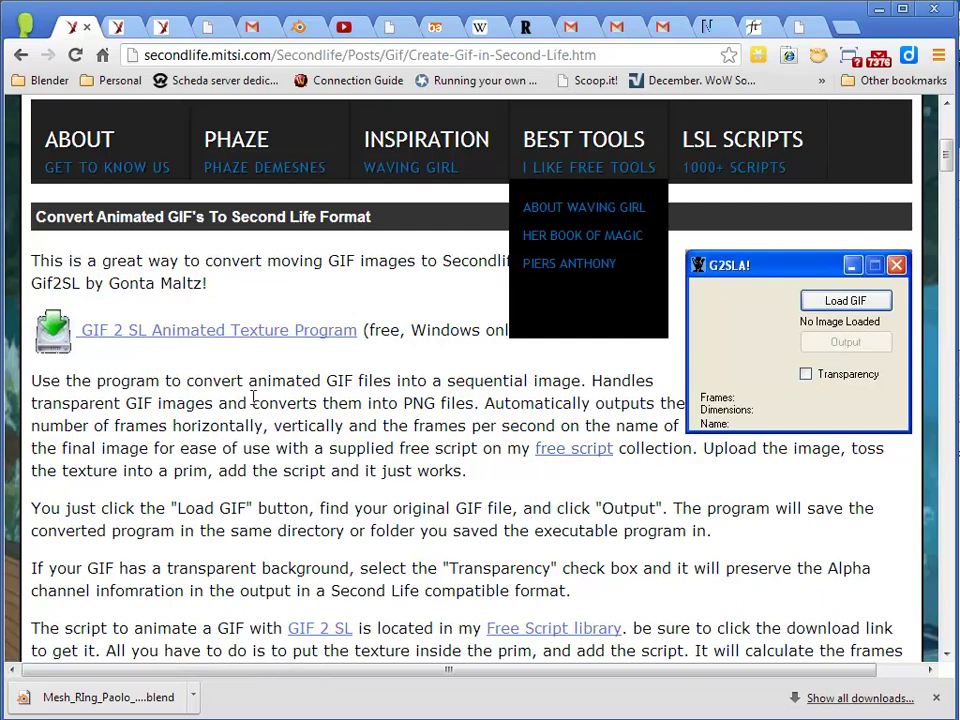
mouse_move(236, 150)
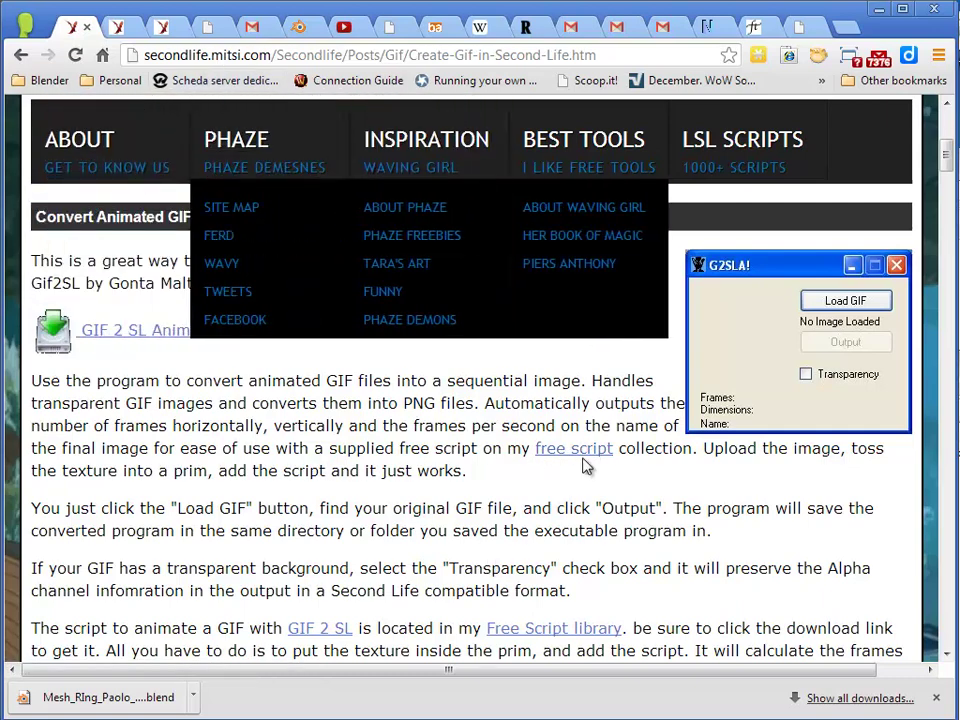
Download the free GIF animation script as Automatic_GIF_to_SL_script_1792.lsl into the blender folder
left_click(578, 452)
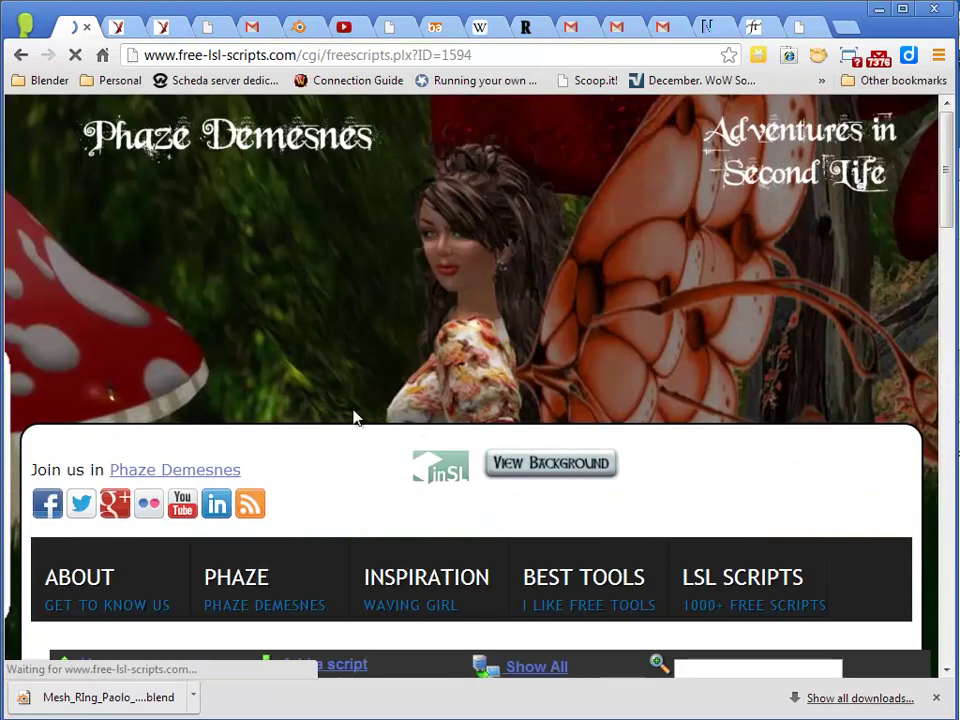
scroll(949, 279, "down", 10)
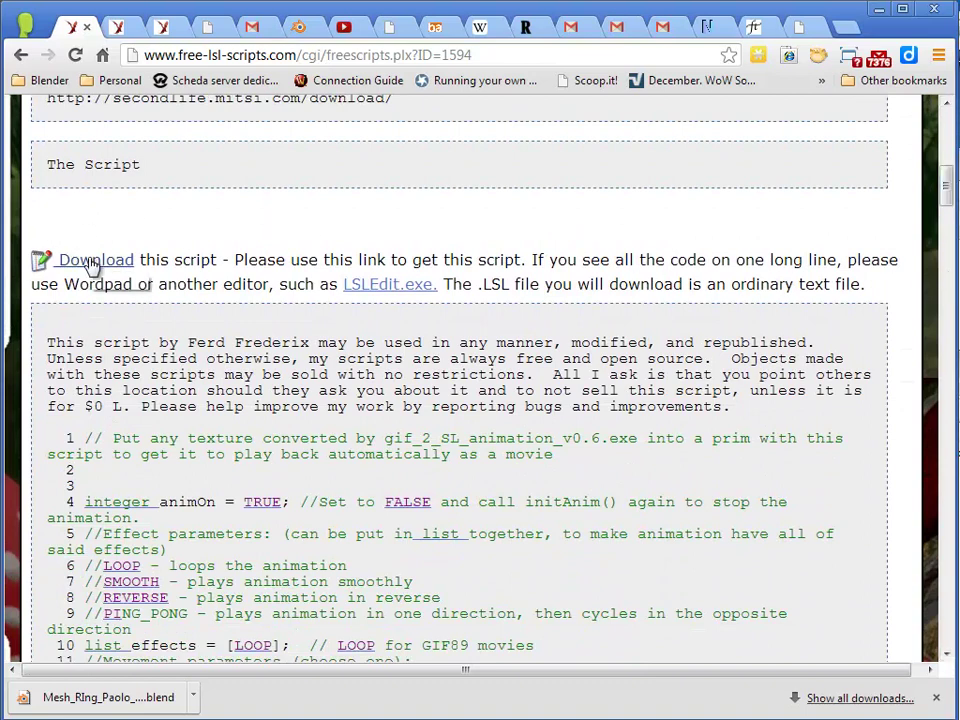
left_click(93, 264)
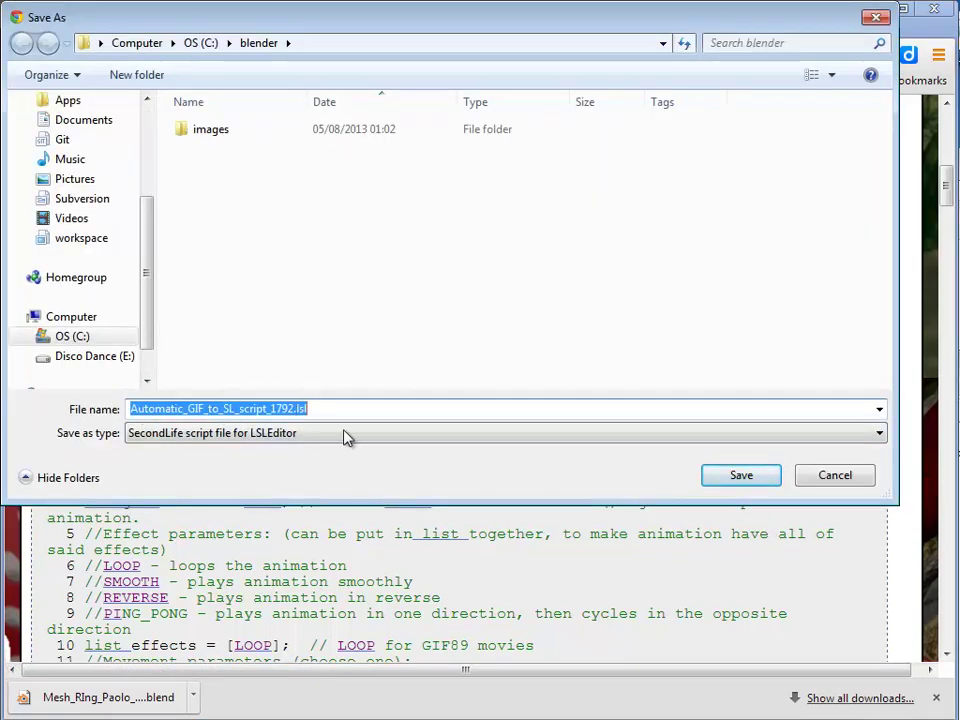
left_click(741, 476)
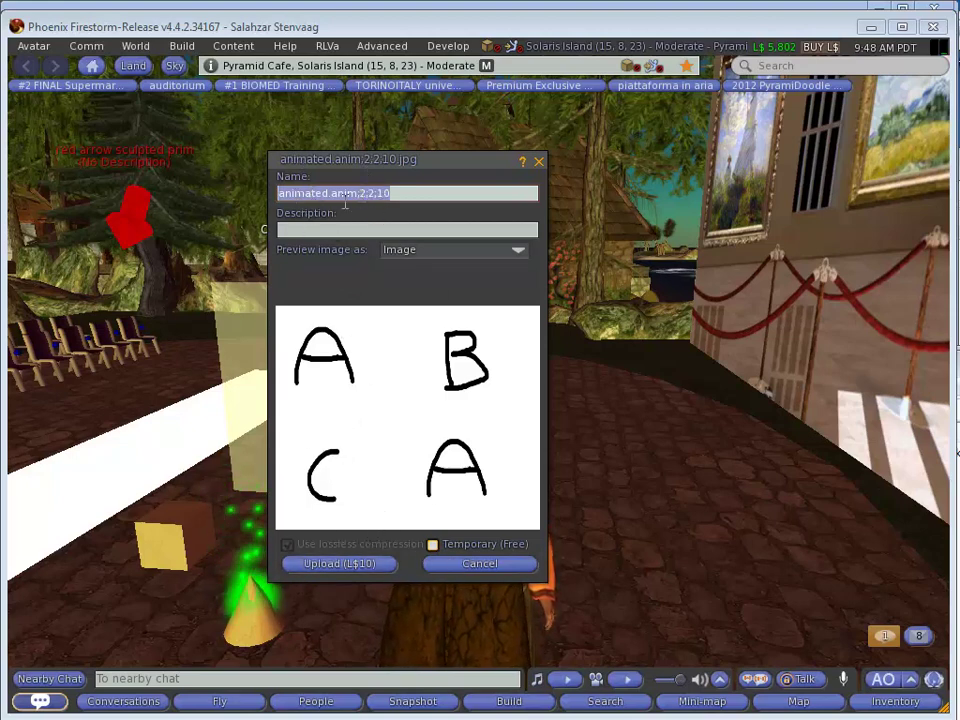
Upload the animated.anim;2;2;10 frame sheet and rez a new box on the ground
left_click(372, 566)
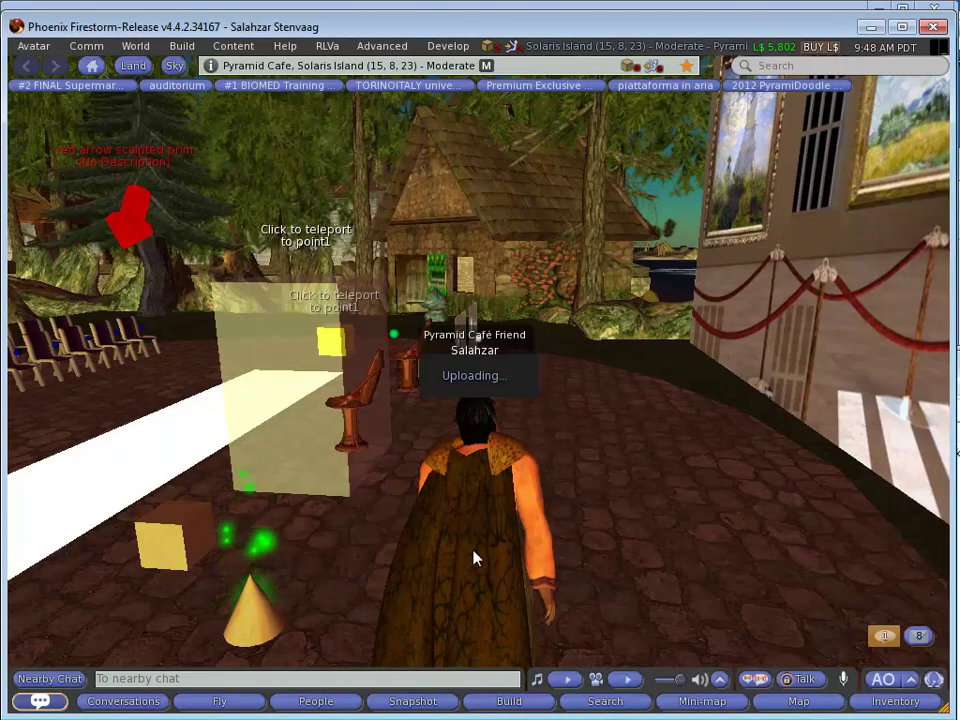
right_click(657, 549)
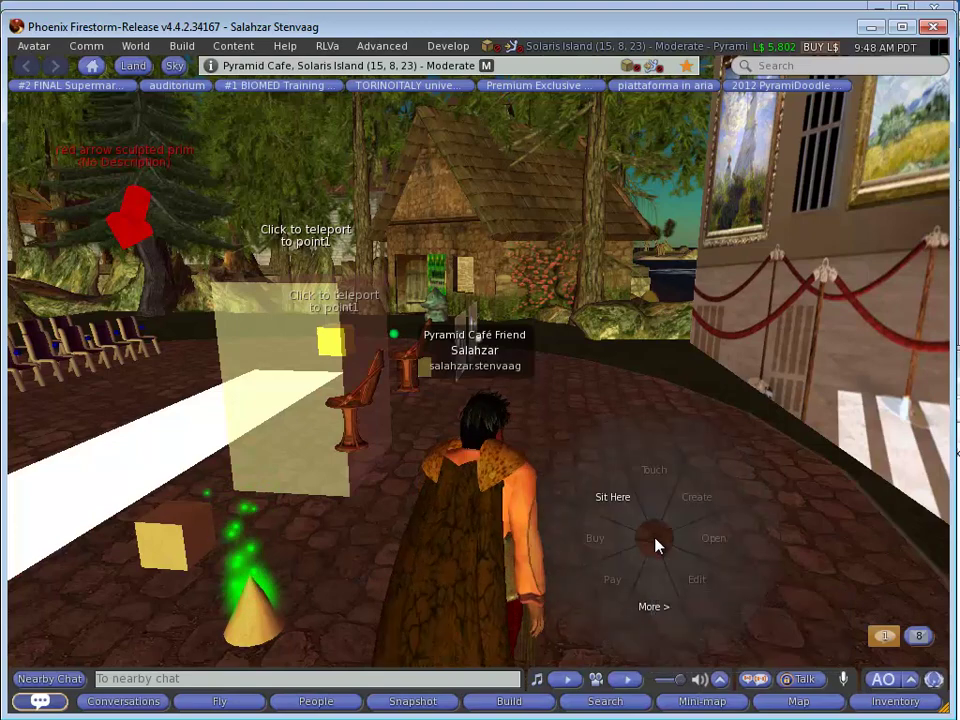
left_click(700, 508)
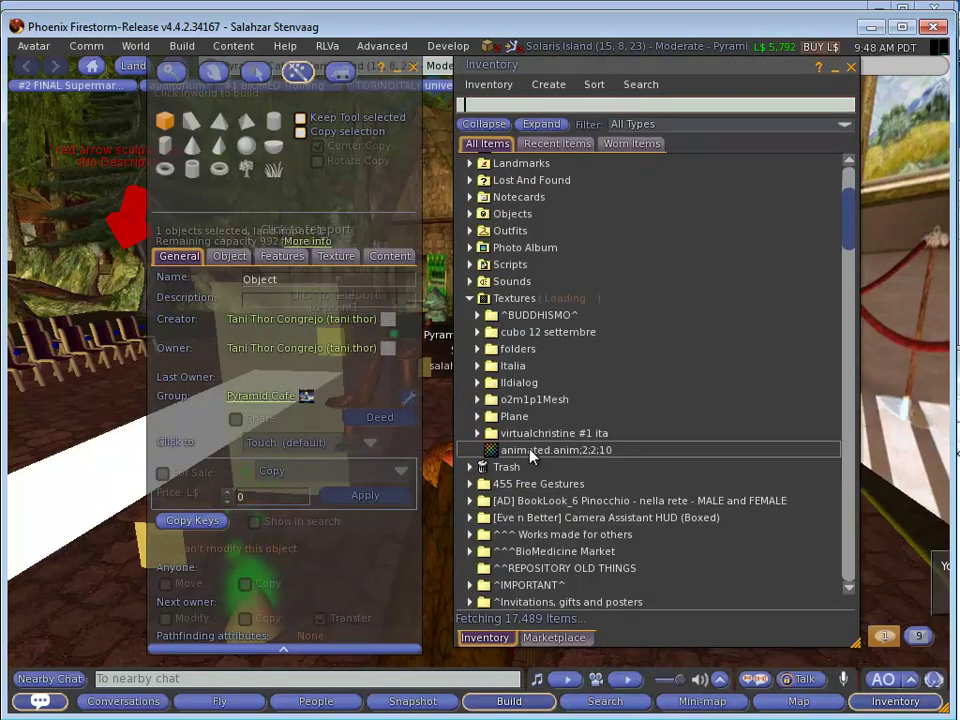
left_click_drag(680, 66, 376, 91)
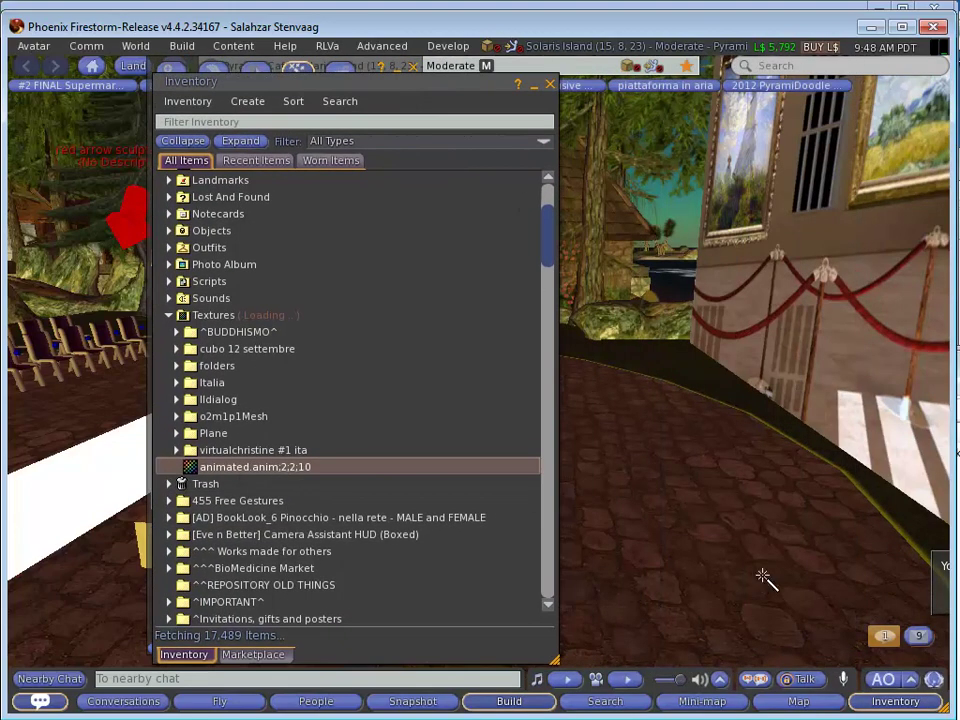
right_click(637, 533)
left_click(668, 494)
left_click(680, 522)
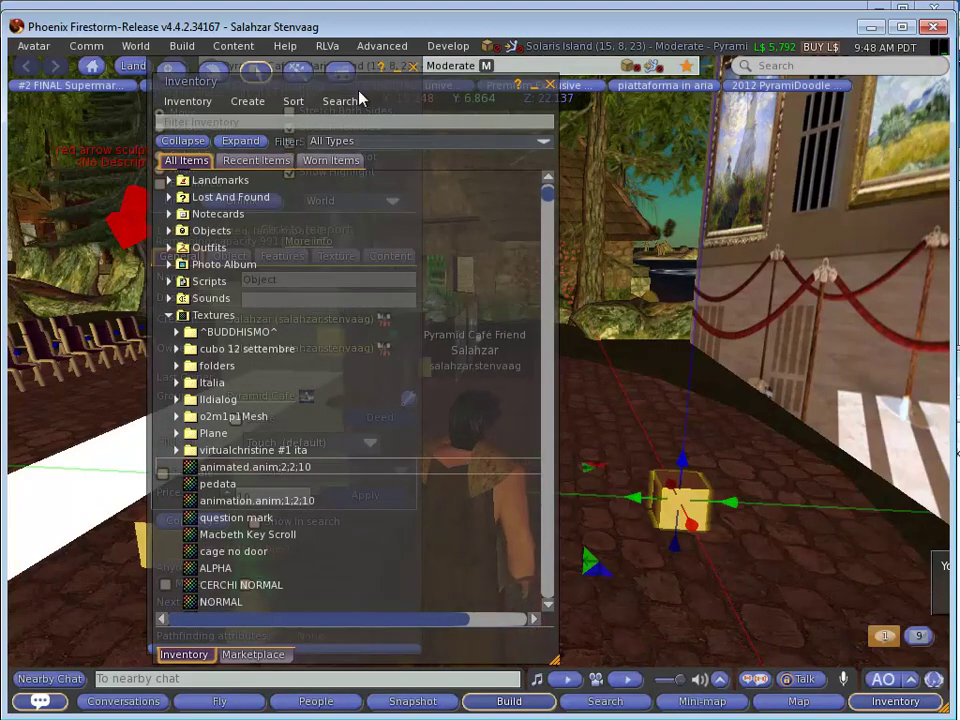
Put the animated.anim;2;2;10 texture and a New Script into the box's contents
left_click_drag(386, 99, 720, 162)
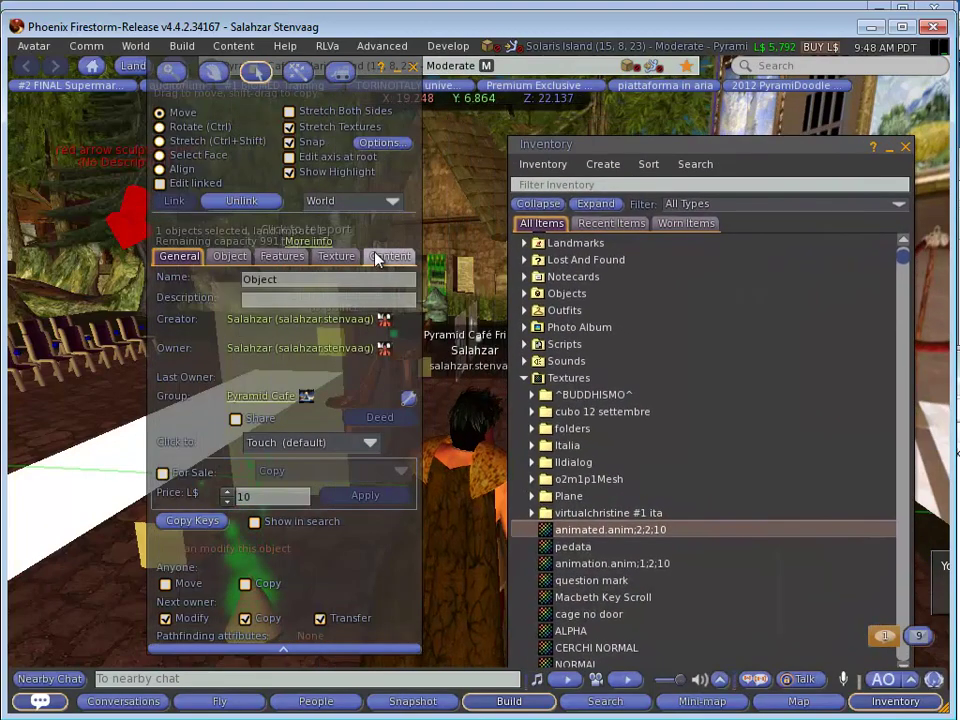
left_click(385, 257)
left_click_drag(673, 161, 762, 186)
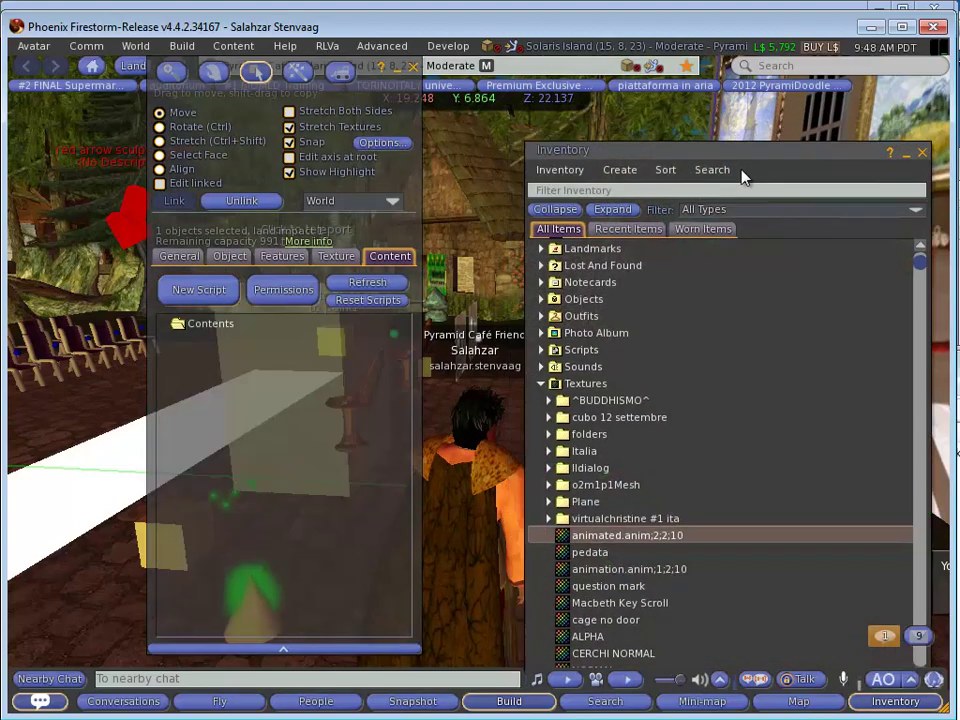
mouse_move(623, 549)
left_mouse_down()
mouse_move(265, 392)
mouse_move(231, 392)
left_mouse_up()
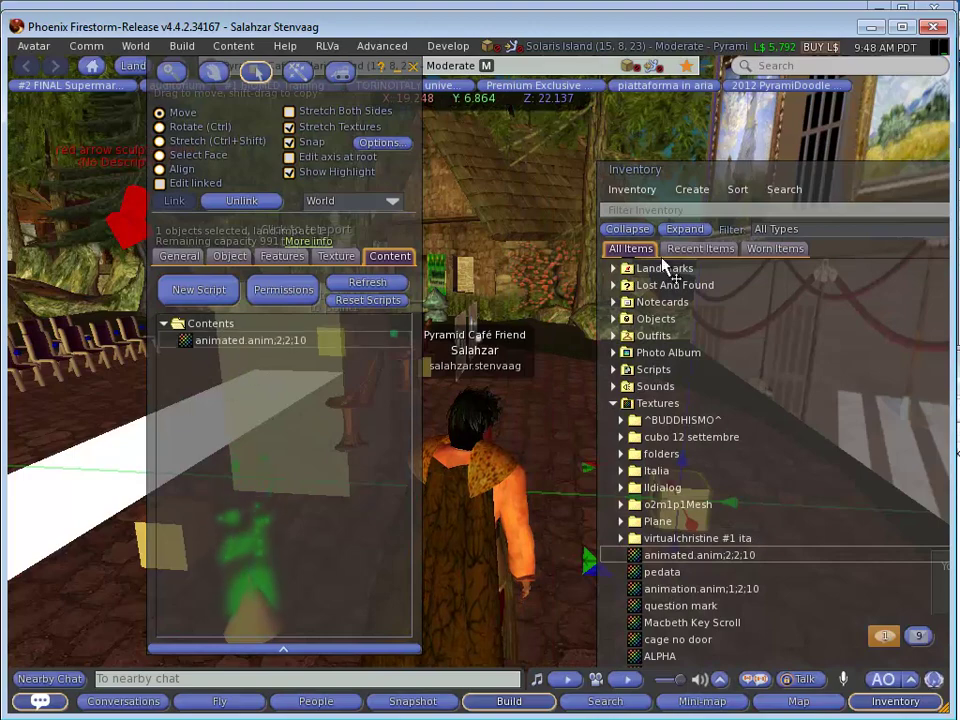
mouse_move(723, 199)
left_mouse_down()
mouse_move(680, 220)
mouse_move(665, 272)
left_mouse_up()
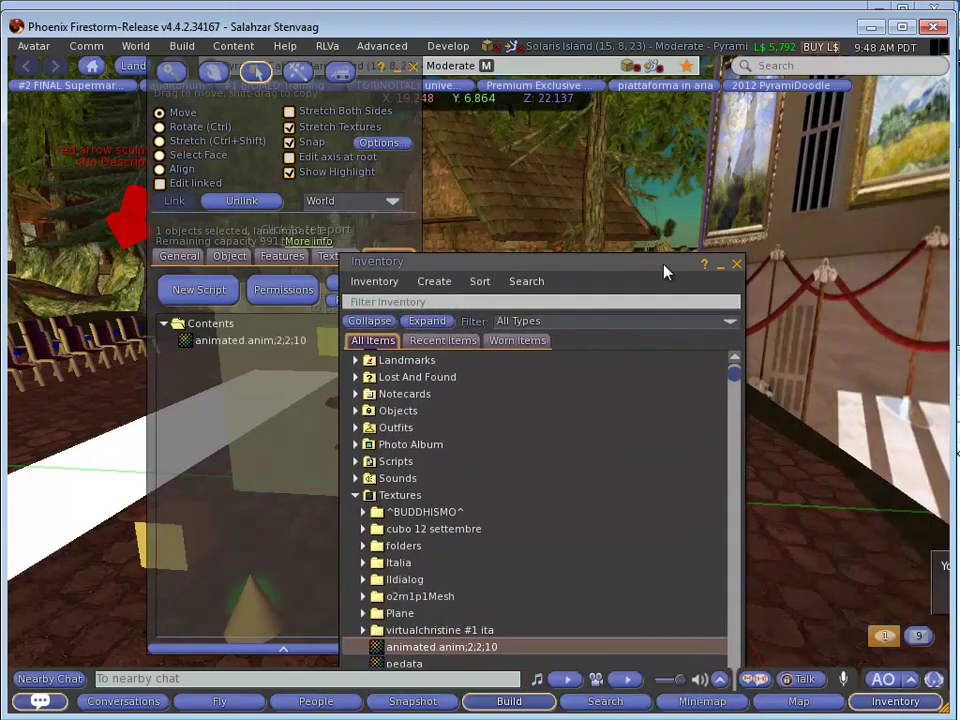
left_click(736, 265)
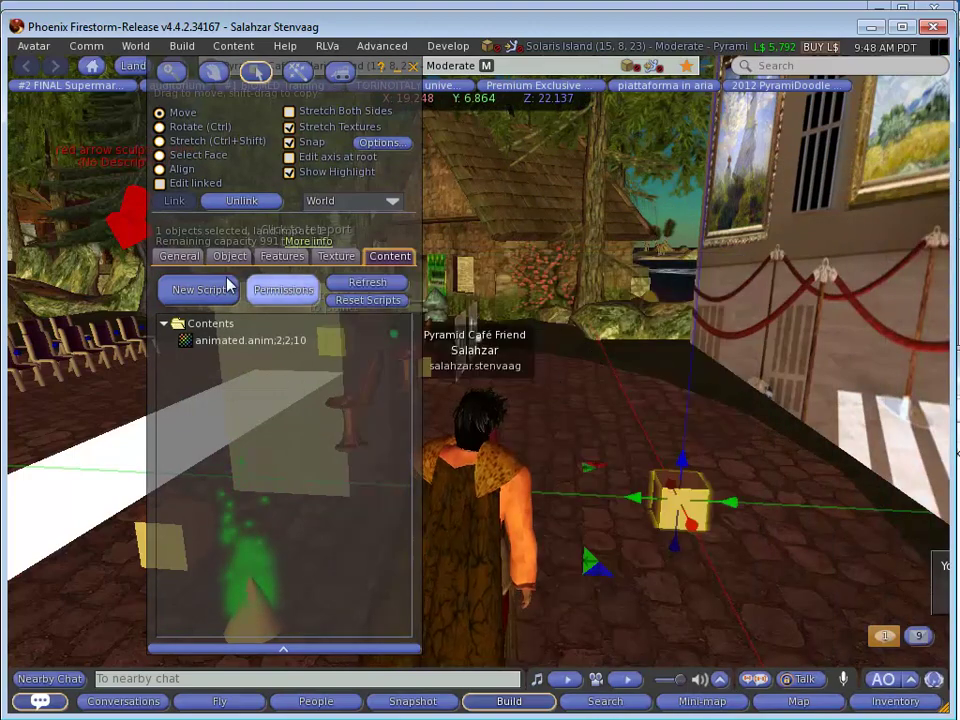
left_click(199, 290)
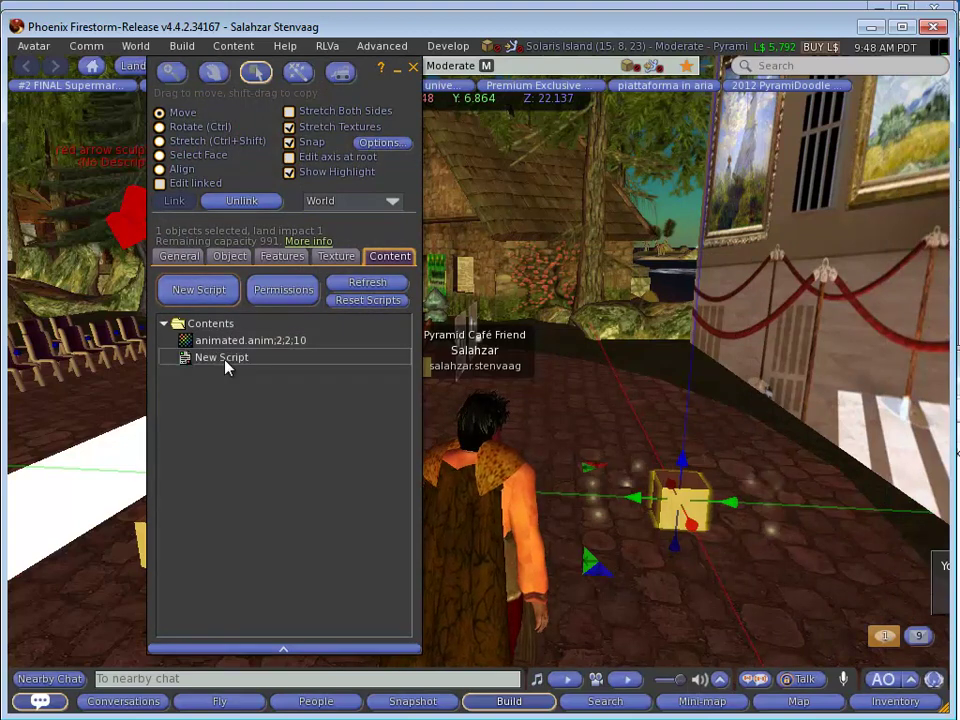
Replace the box's New Script with the Automatic_GIF_to_SL script code, save it, and close the editor
left_click(220, 360)
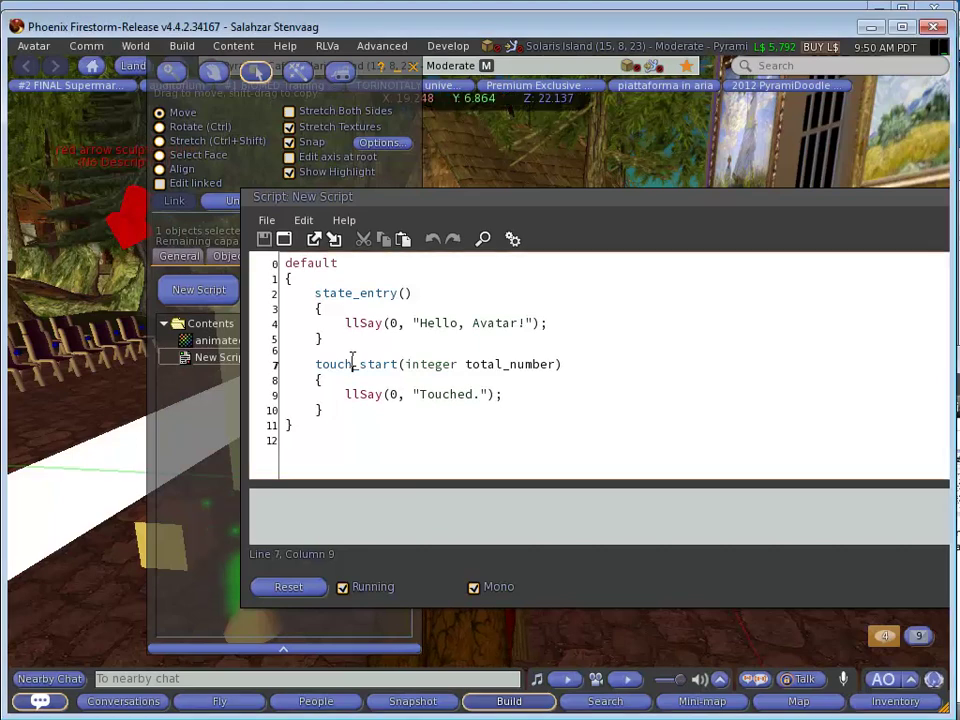
key("ctrl+a")
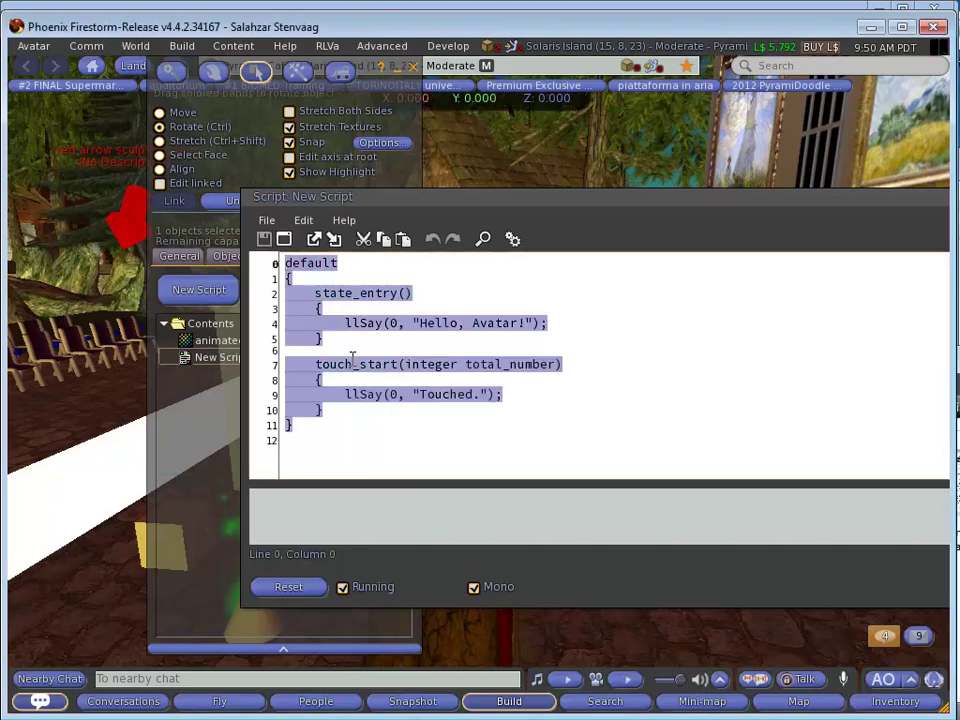
key("ctrl+v")
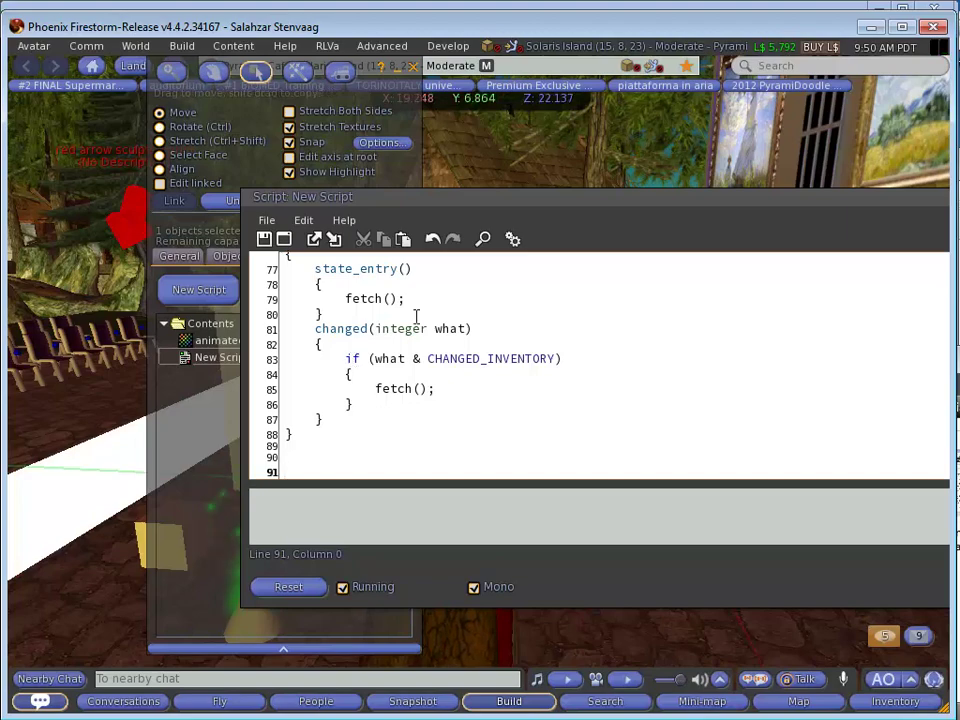
key("Page_Up")
key("Page_Up")
key("Page_Up")
key("Page_Up")
key("Page_Up")
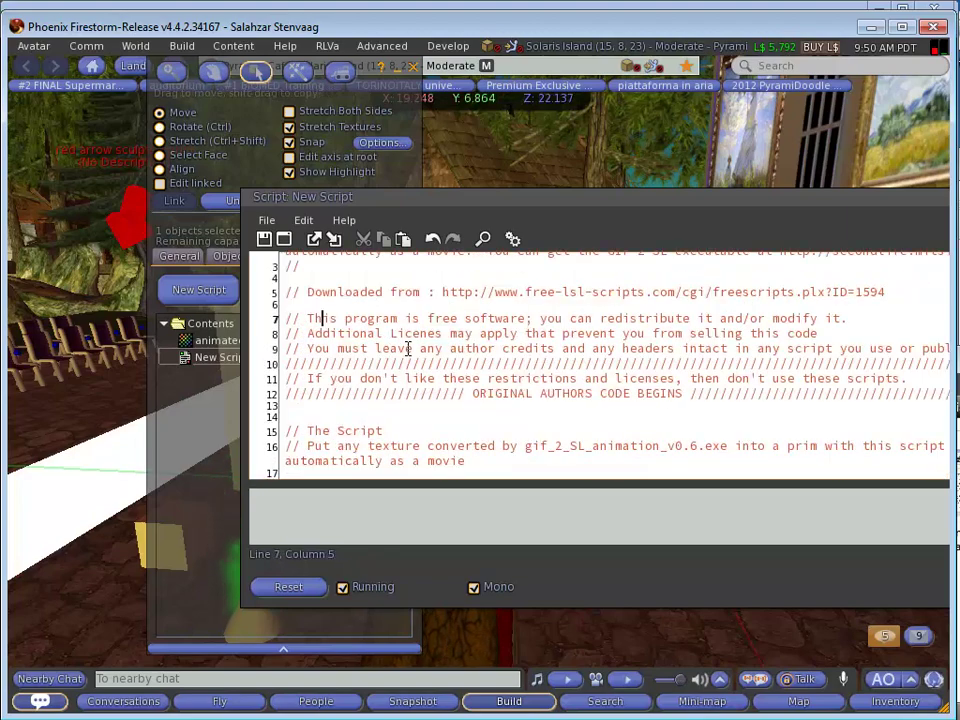
key("Page_Up")
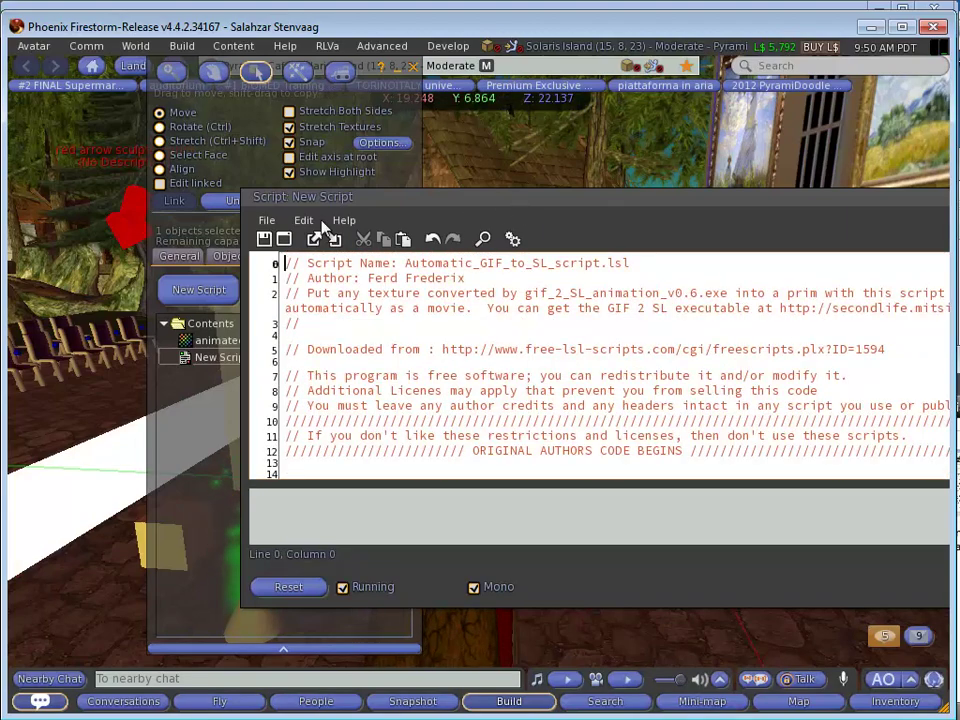
left_click(268, 245)
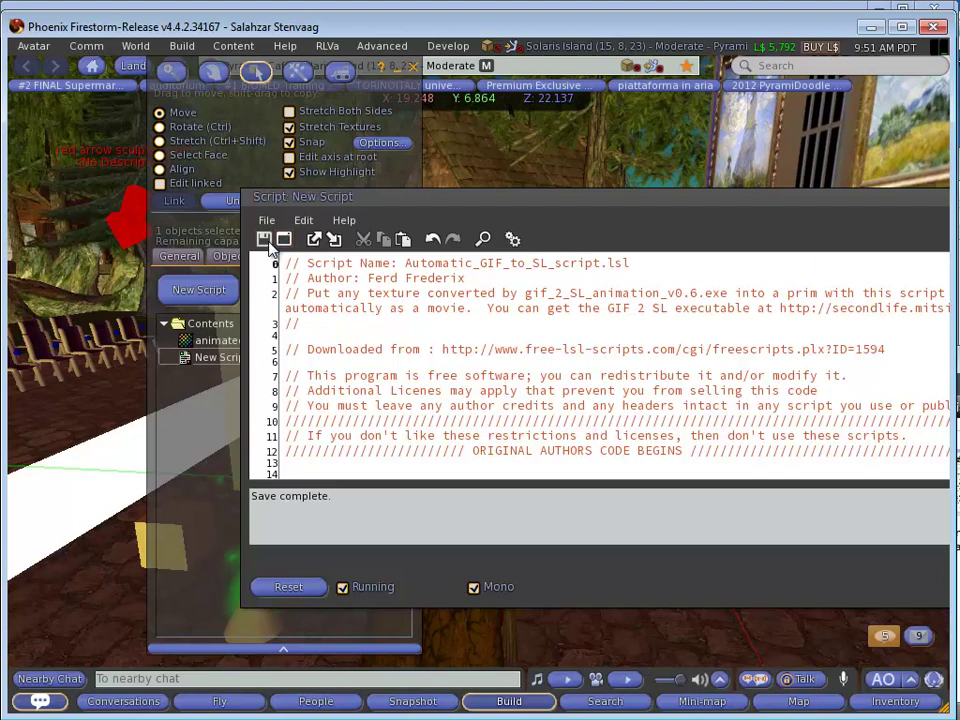
left_click_drag(399, 199, 10, 300)
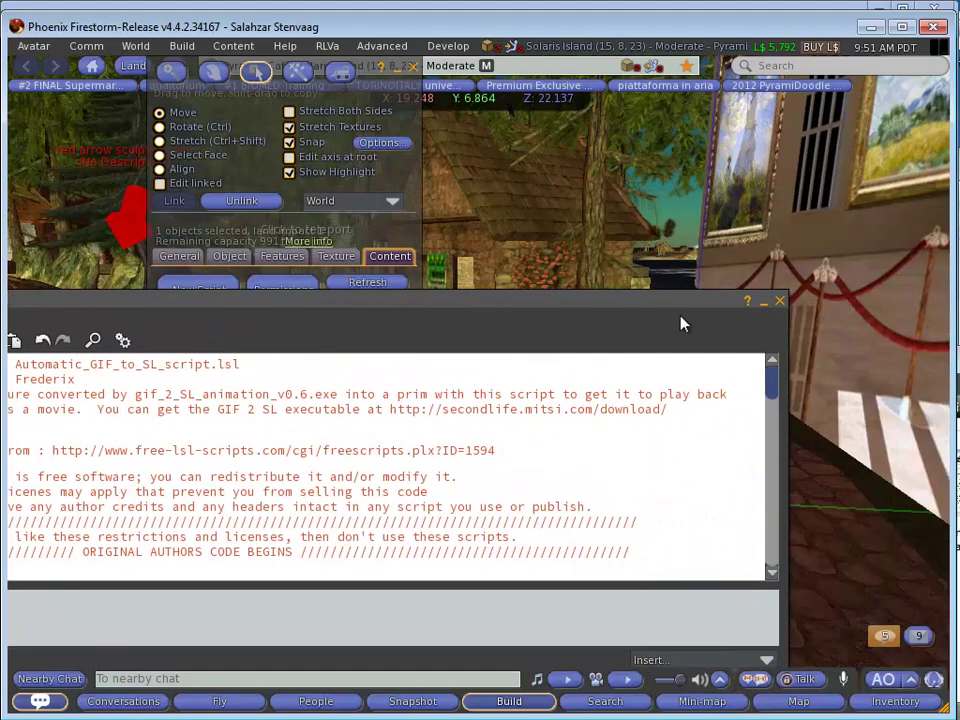
left_click(780, 302)
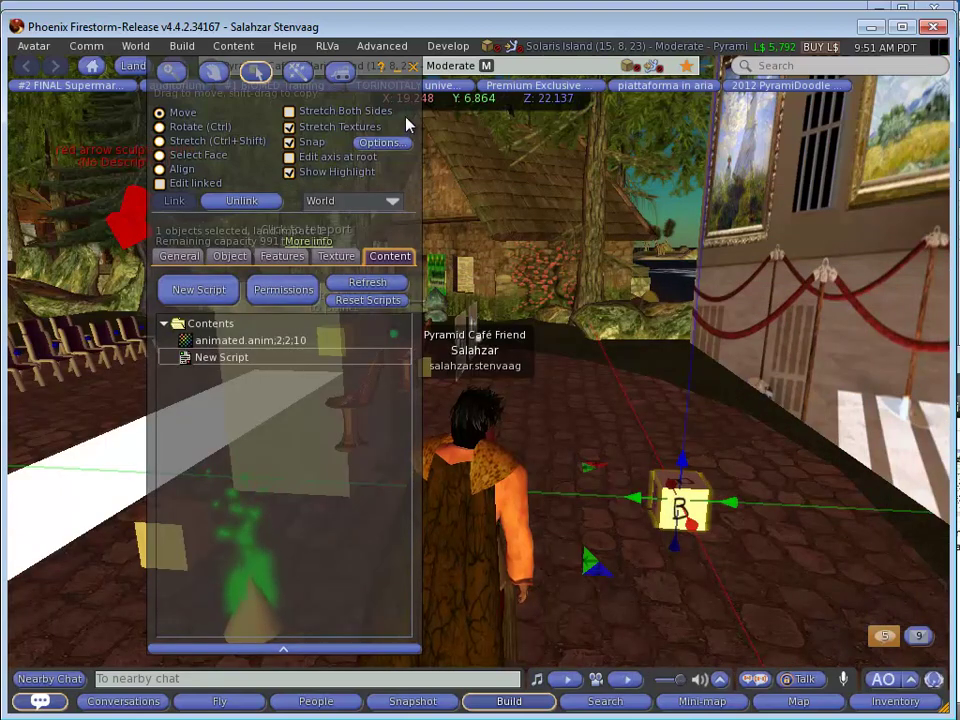
Close the build tools and zoom the camera onto the cube showing letter B
left_click(413, 67)
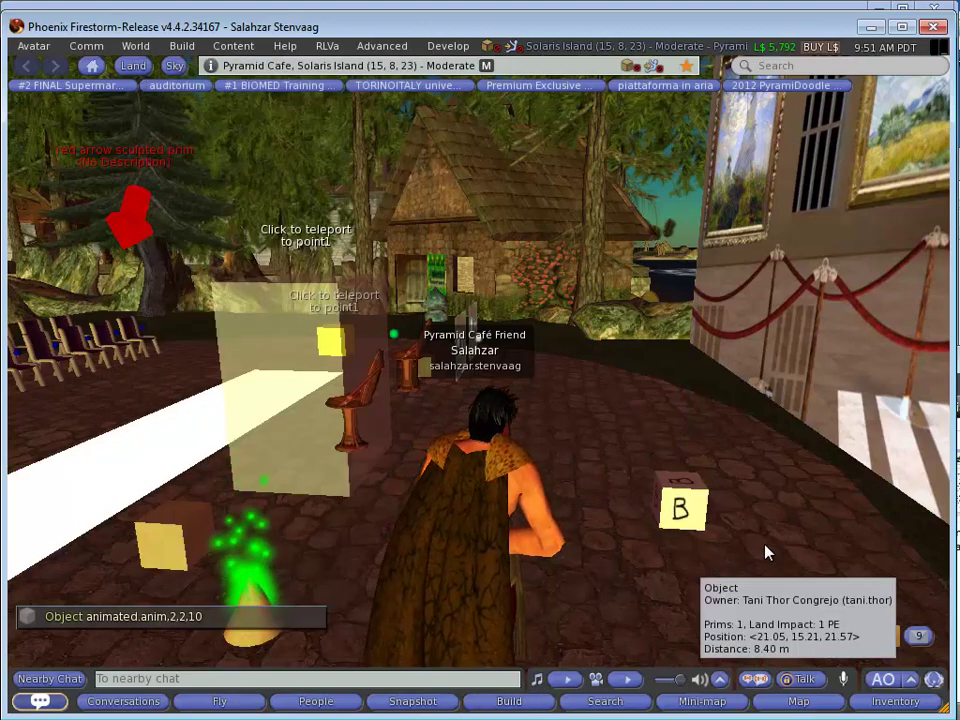
left_click(700, 508, "alt")
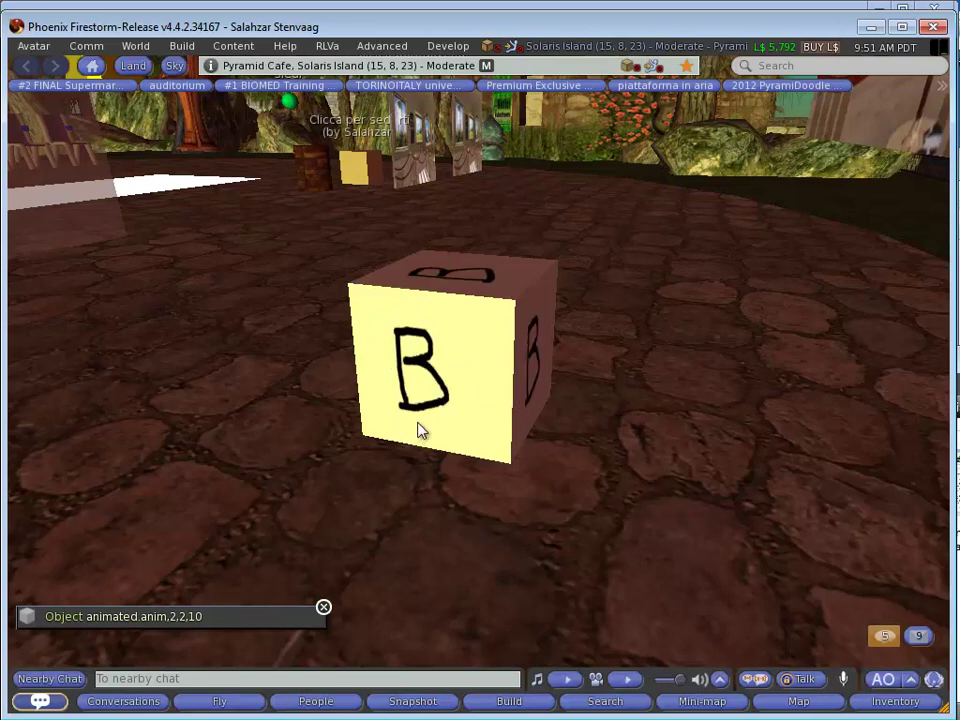
Edit the cube and begin renaming its animated.anim texture in the Content tab
right_click(469, 370)
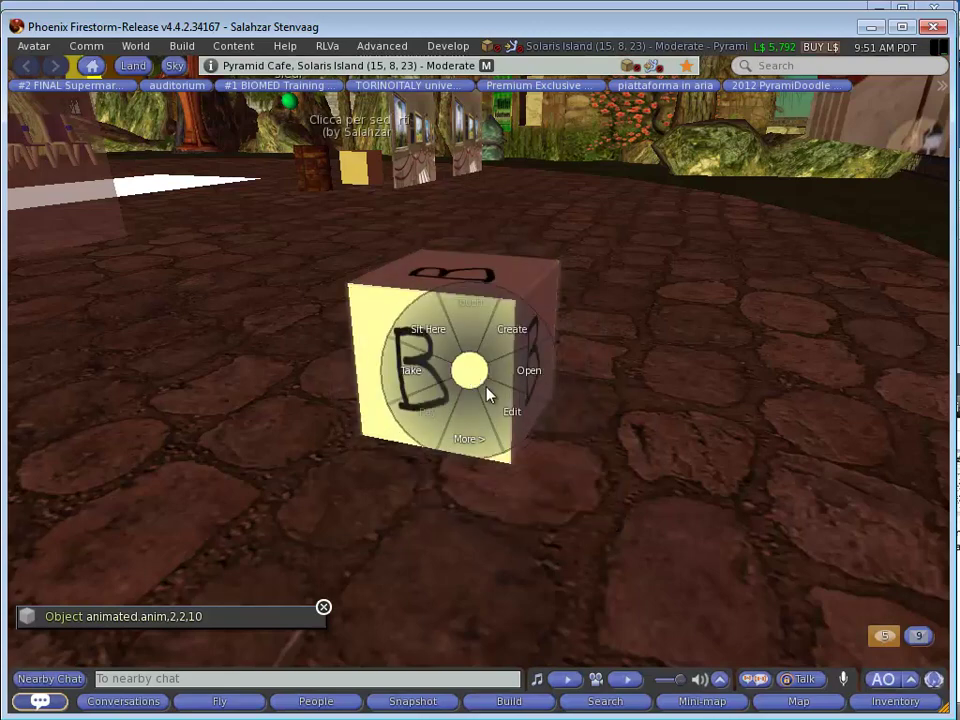
left_click(490, 408)
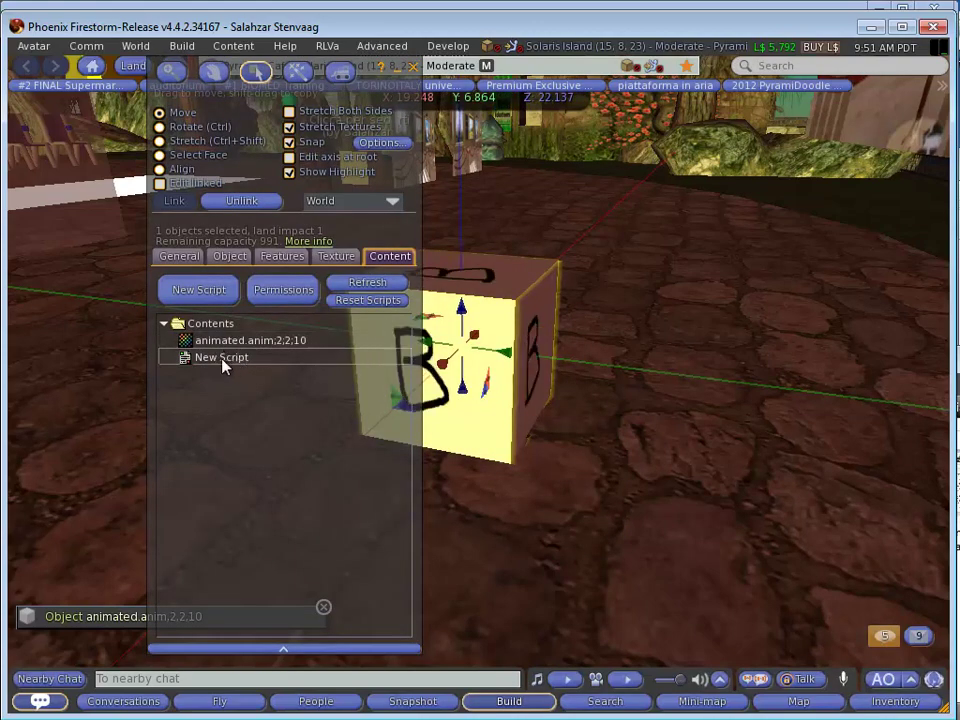
left_click(255, 340)
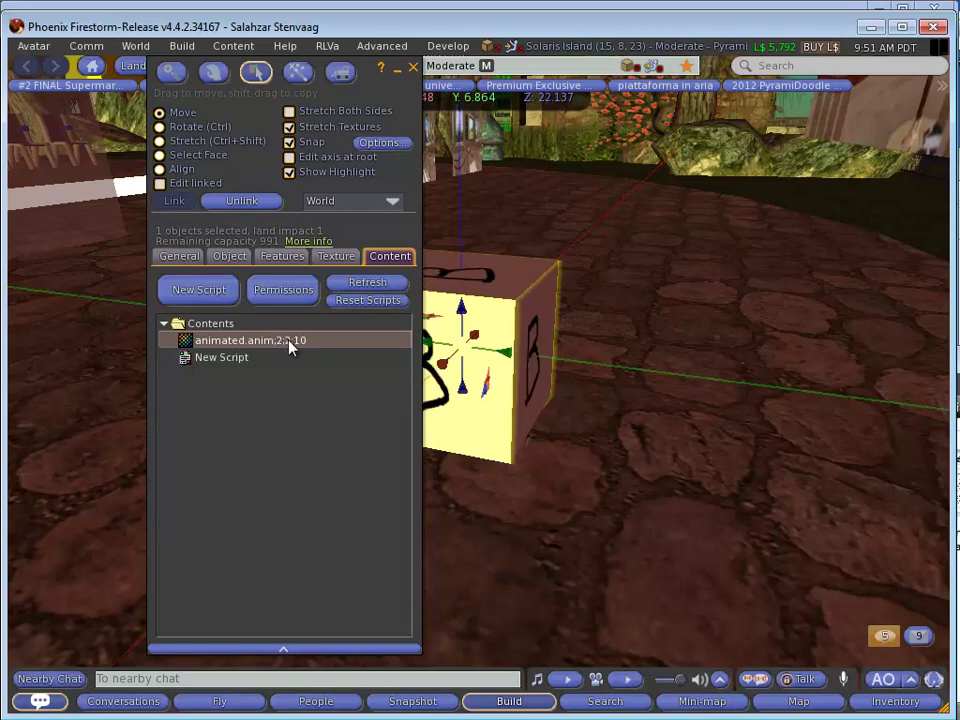
left_click(289, 342)
left_click(314, 340)
type("0")
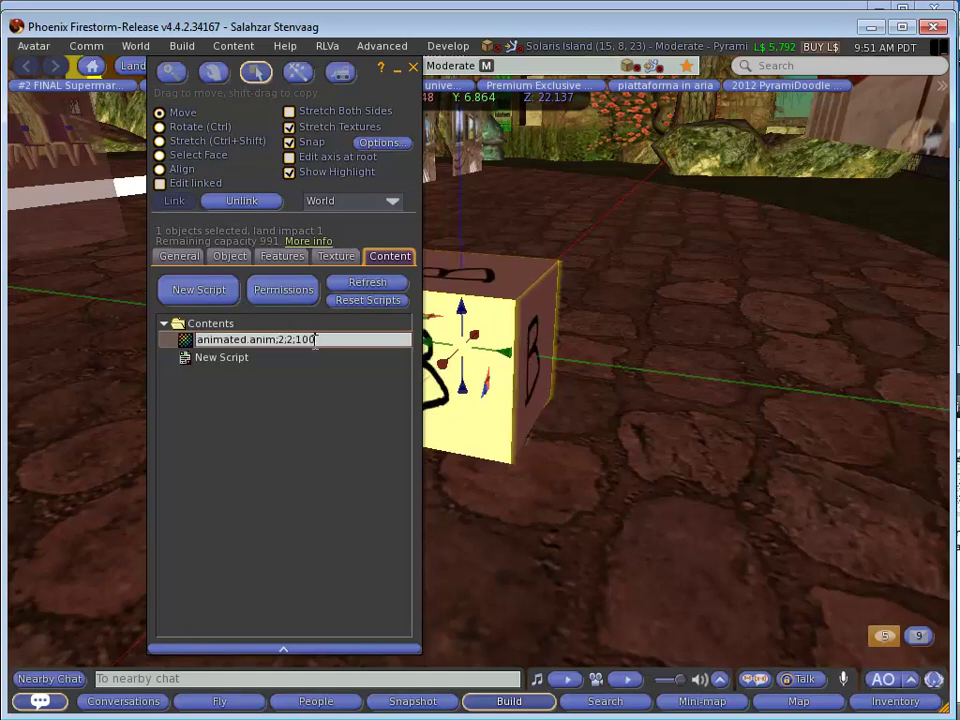
key("Return")
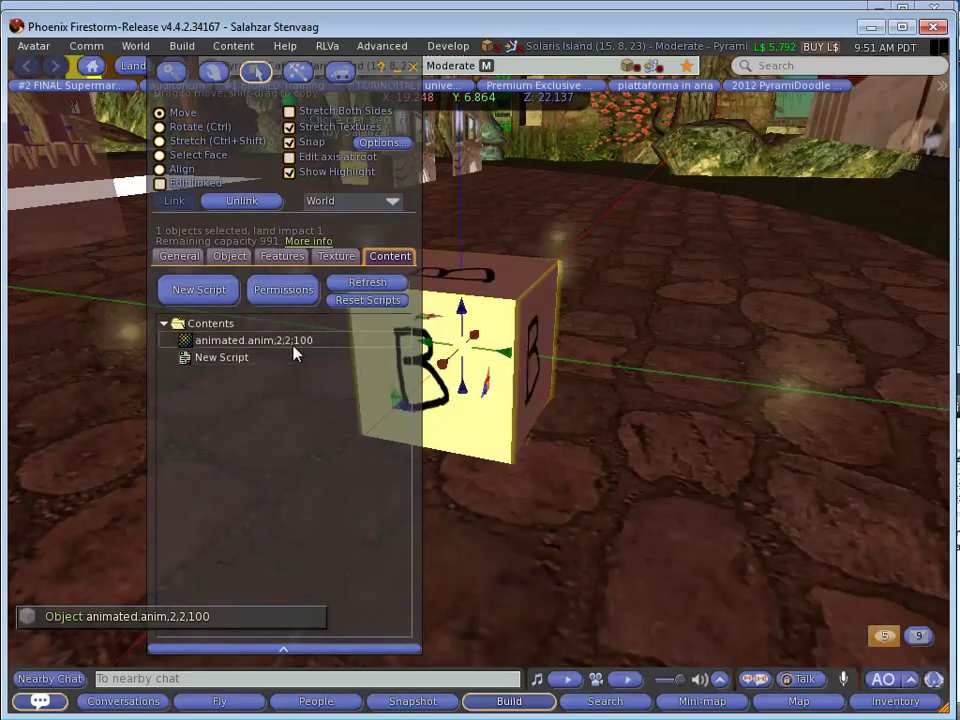
Rename the texture to animated.anim;2;2;1 and close the build tools
left_click(258, 341)
left_click(258, 341)
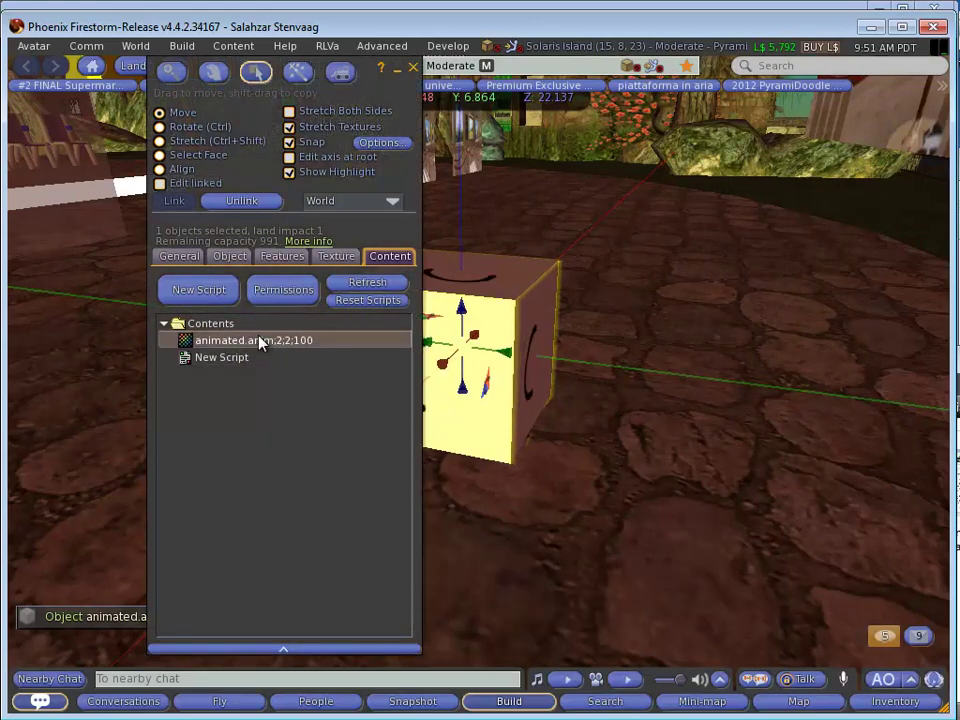
type("animated.anim;2;2;100")
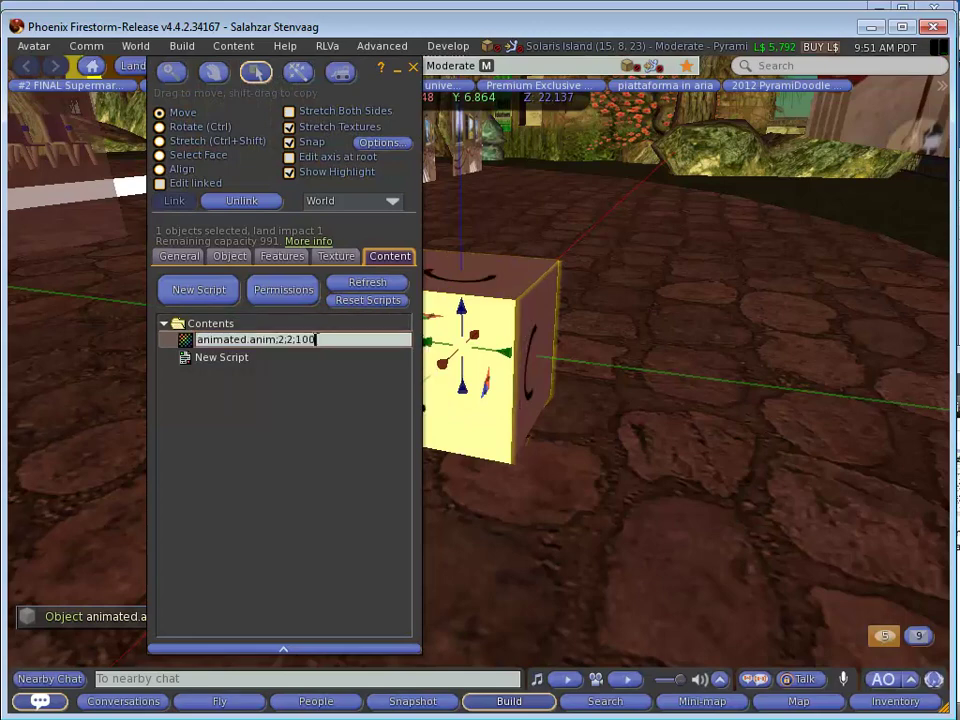
key("BackSpace")
key("BackSpace")
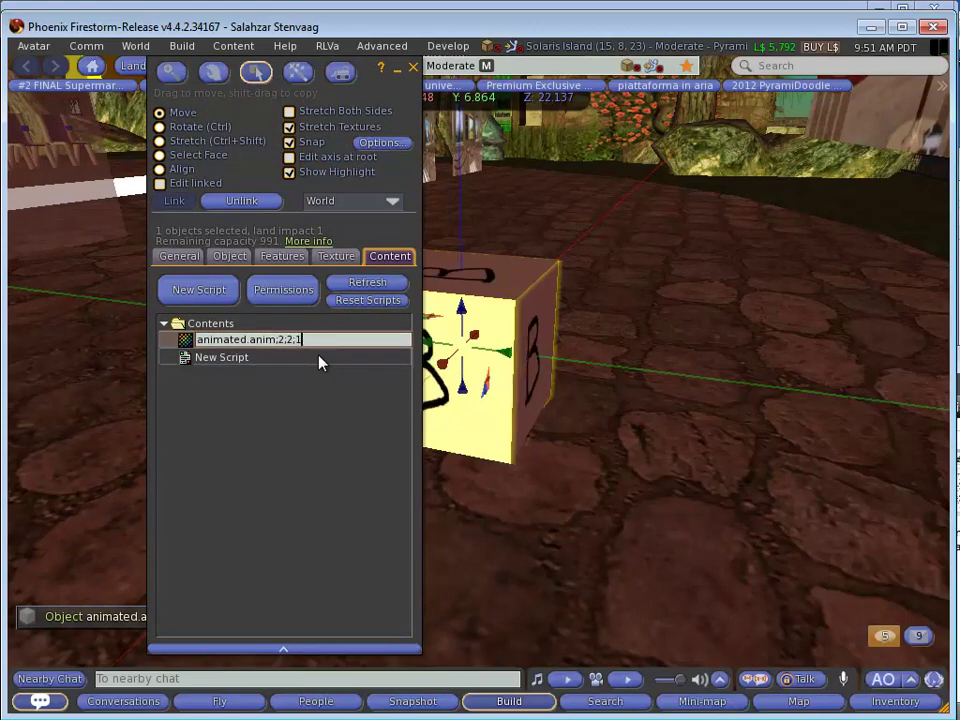
key("Return")
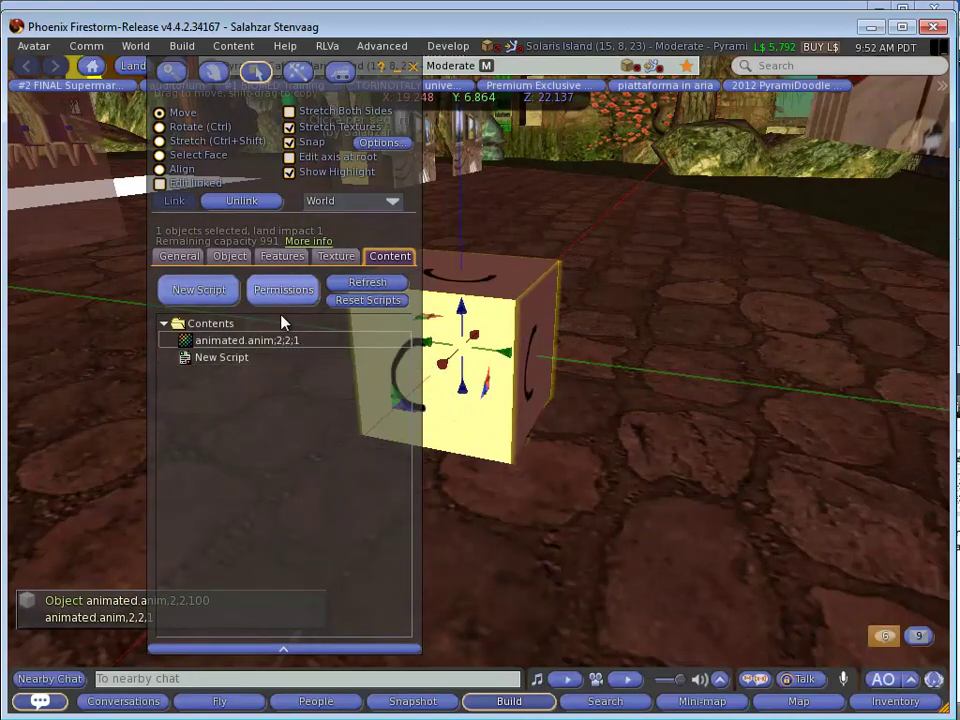
left_click(413, 66)
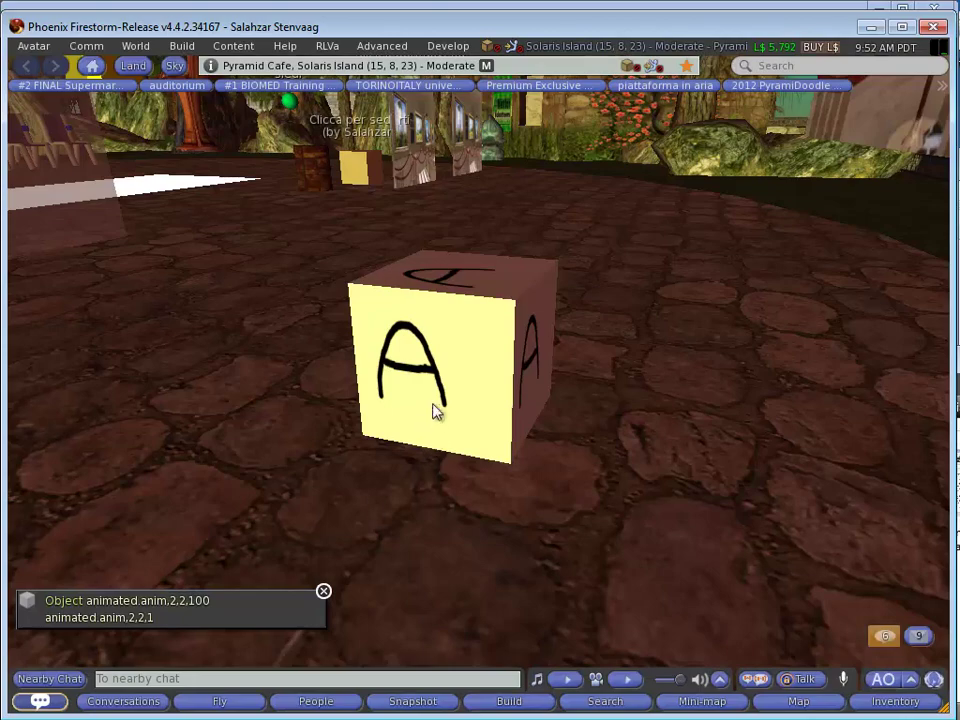
Reset the camera, turn toward the cube, and zoom in to watch it cycle A, B, C
key("Escape")
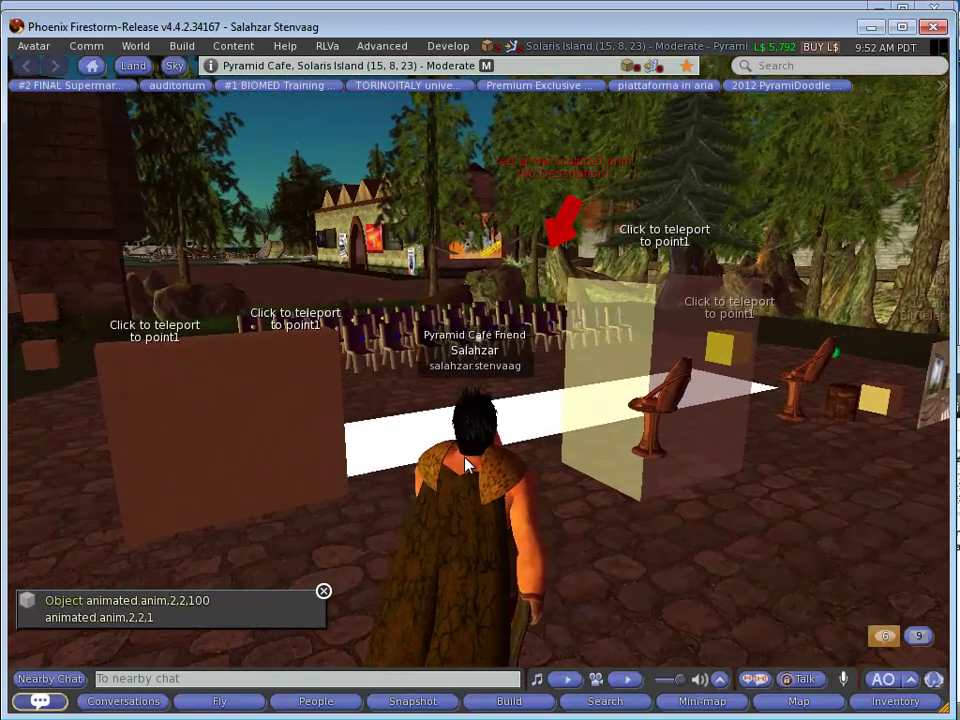
key("Right")
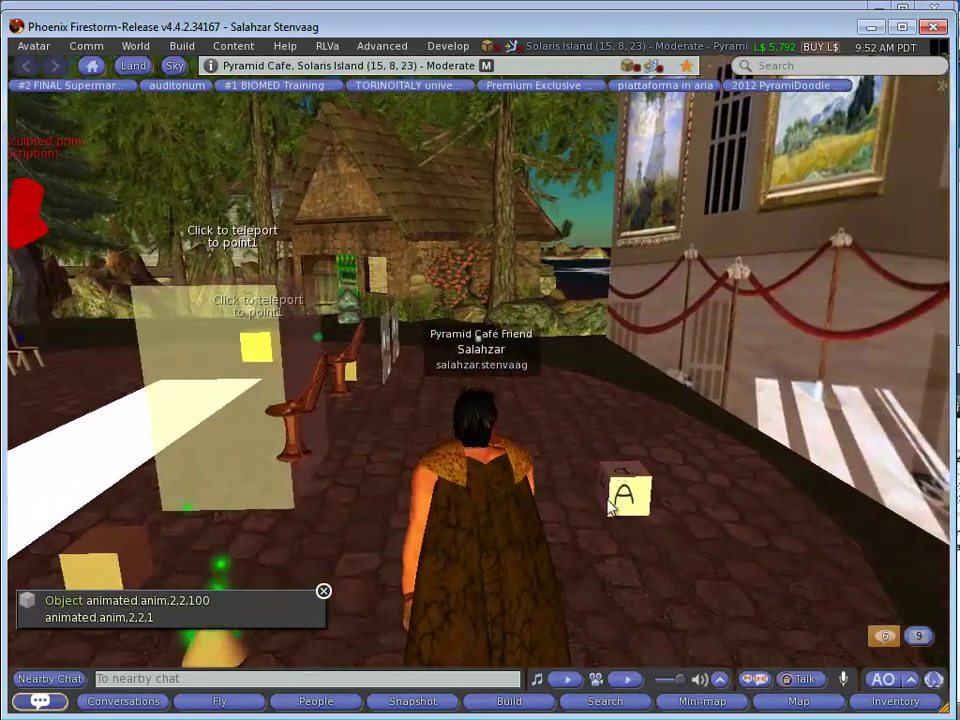
left_click(623, 493, "alt")
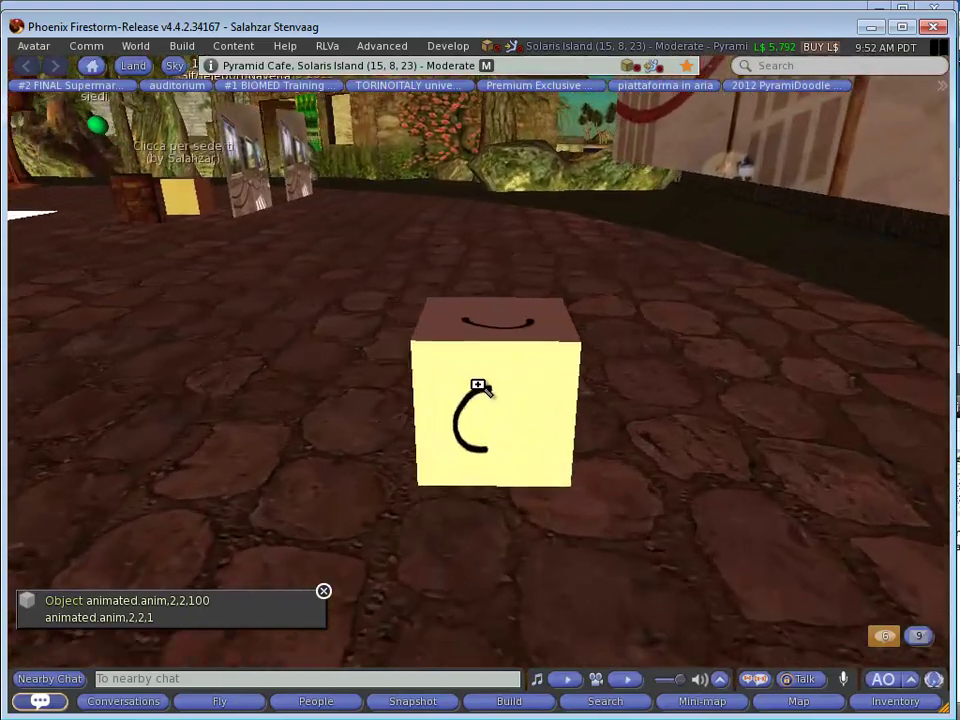